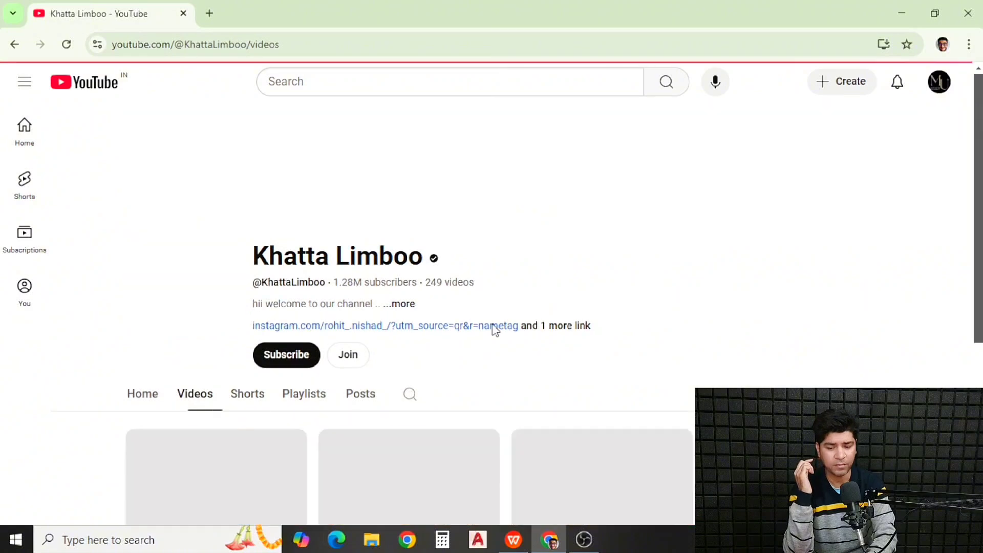
- Look through the Khatta Limboo channel's long-form videos and their thumbnails
scroll(921, 171, "down", 1)
scroll(491, 307, "down", 4)
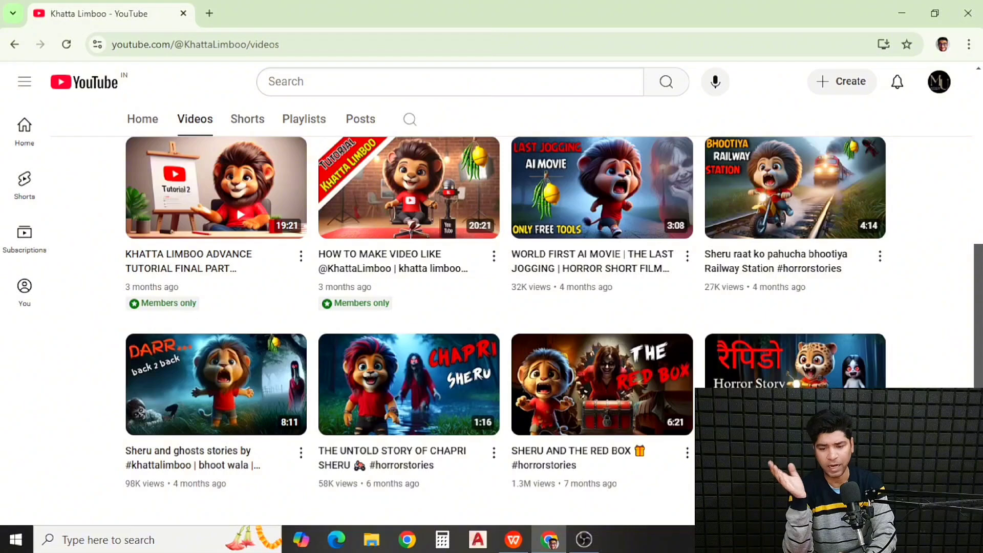
scroll(492, 307, "up", 1)
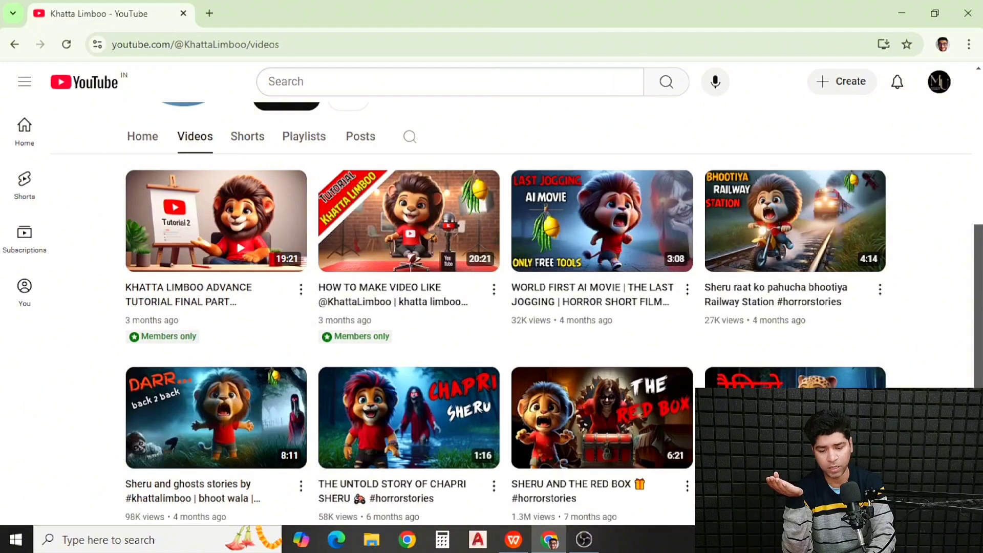
scroll(901, 367, "down", 1)
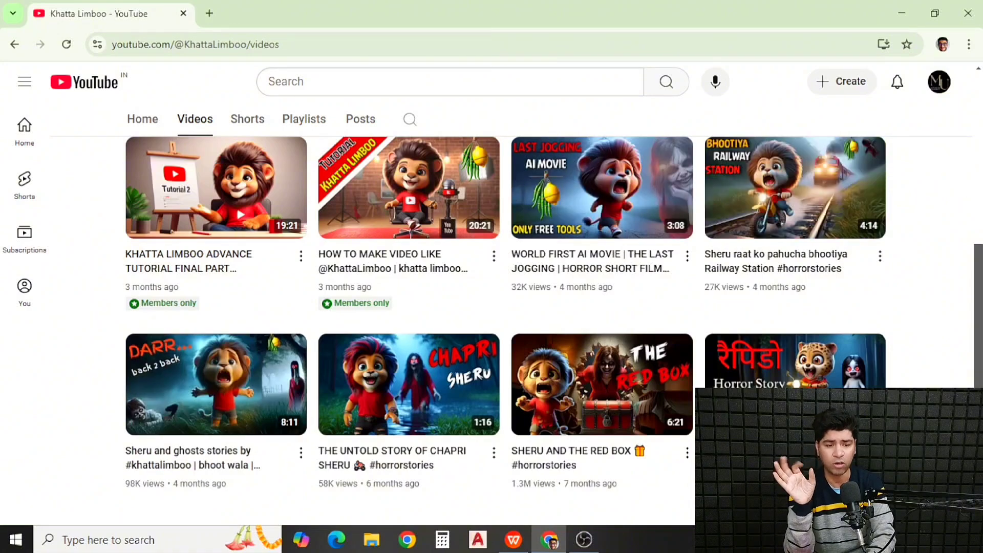
scroll(600, 226, "up", 2)
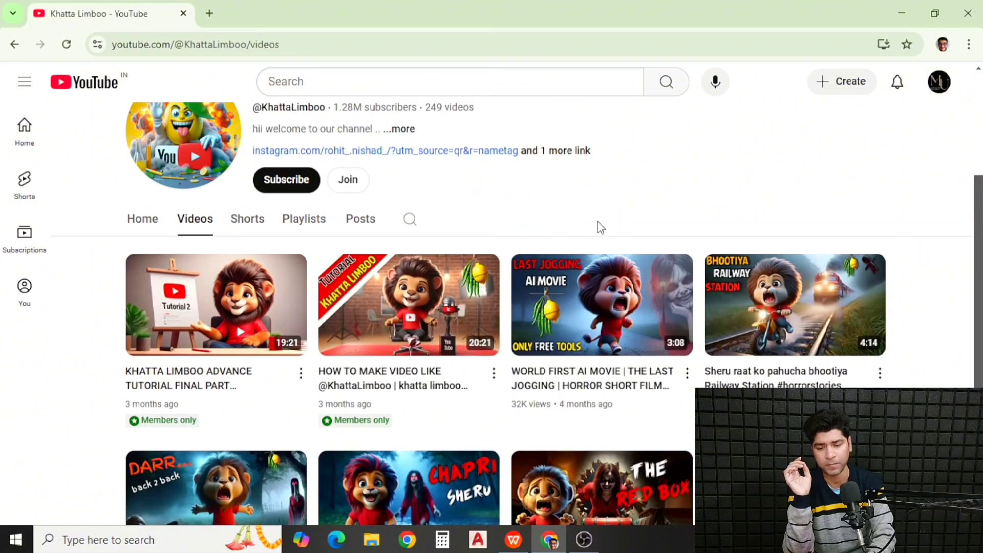
- Show the channel's Shorts and browse through the latest ones
left_click(247, 219)
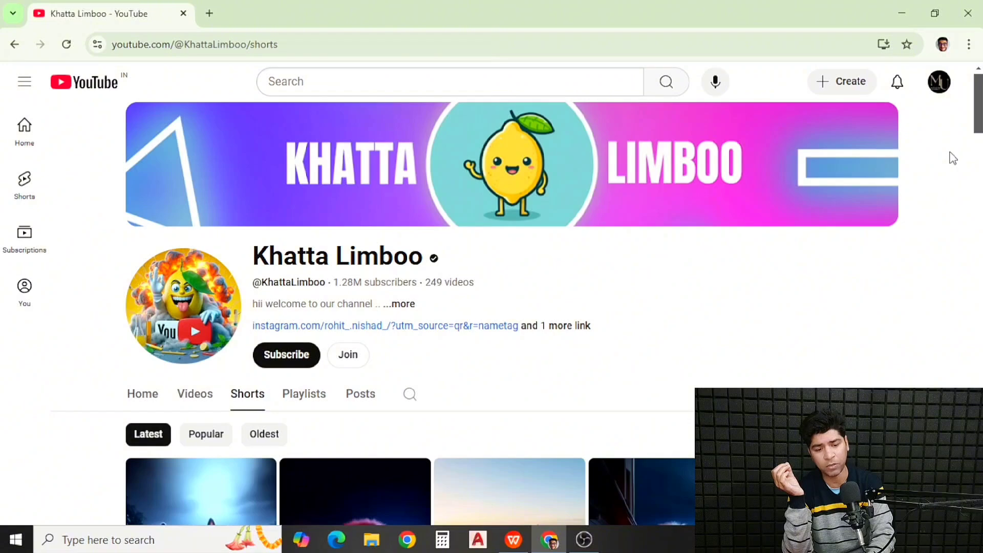
scroll(950, 158, "down", 10)
scroll(510, 307, "down", 7)
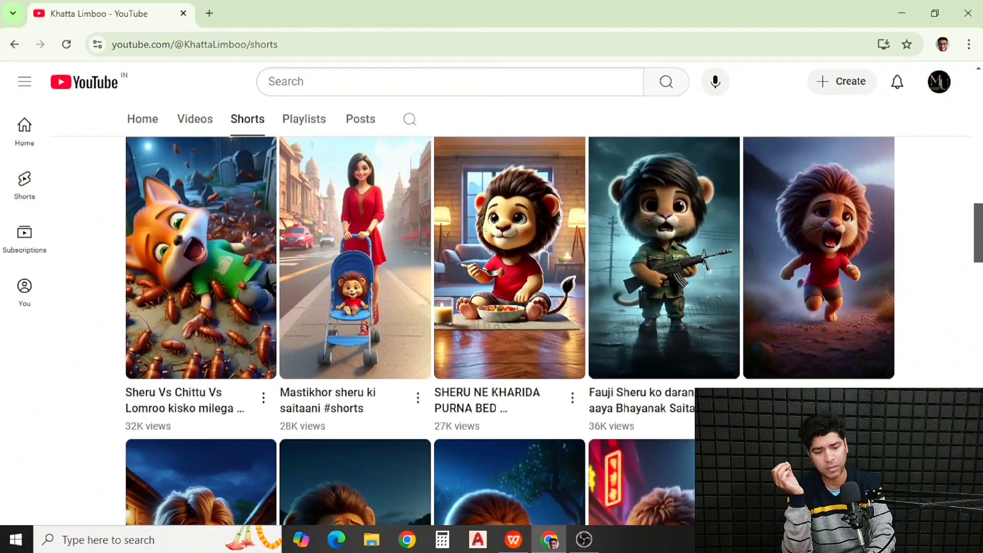
scroll(509, 307, "down", 3)
scroll(510, 307, "up", 15)
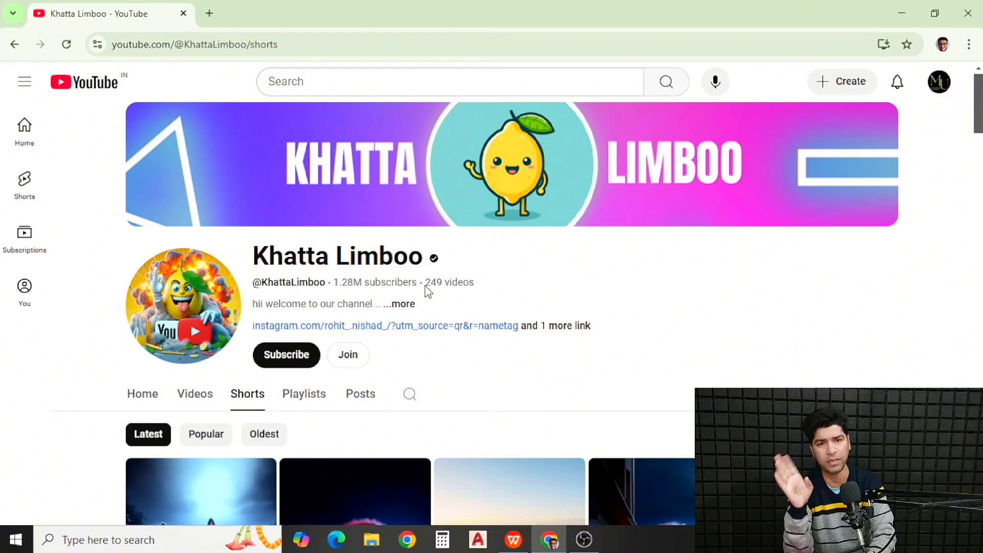
- Sort the Shorts by popularity and watch parts of "Ghostly Man Is under the bed of Sheru", pausing it for study
left_click(219, 439)
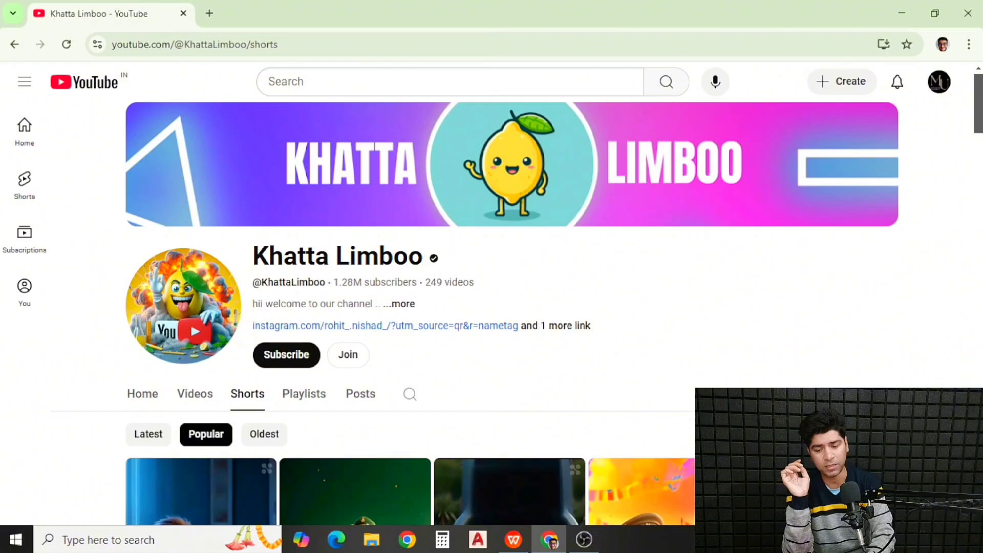
scroll(491, 307, "down", 5)
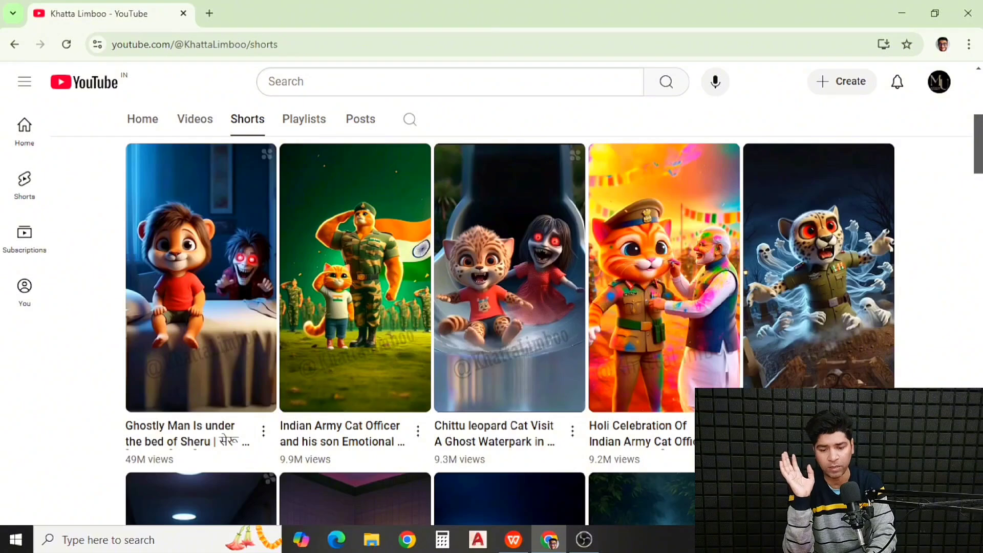
scroll(409, 221, "down", 1)
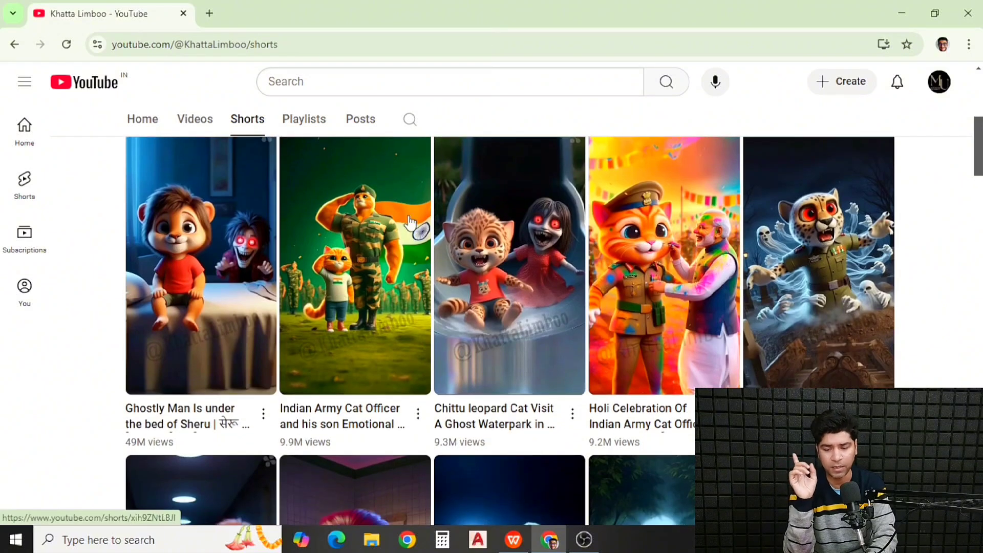
left_click(251, 262)
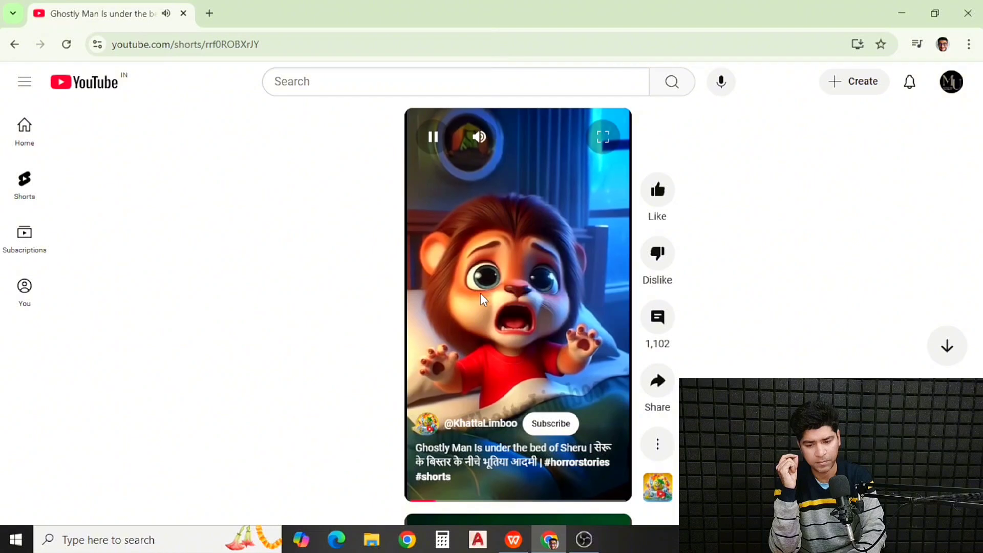
left_click(480, 292)
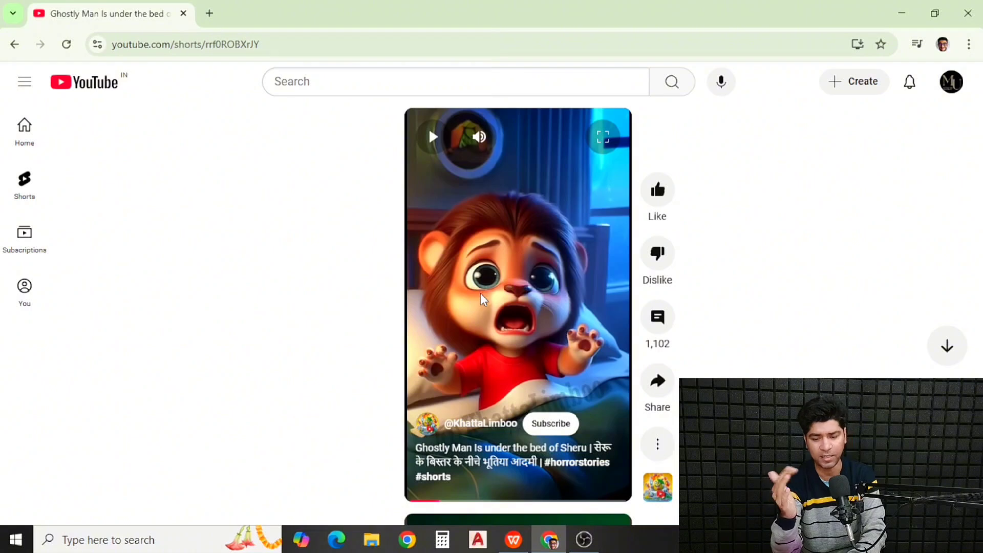
left_click(515, 283)
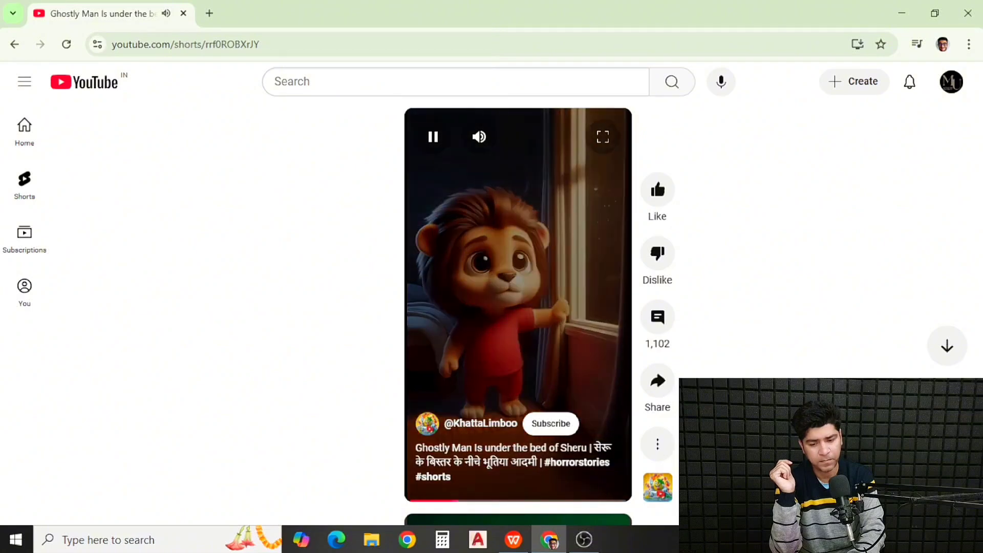
left_click(511, 293)
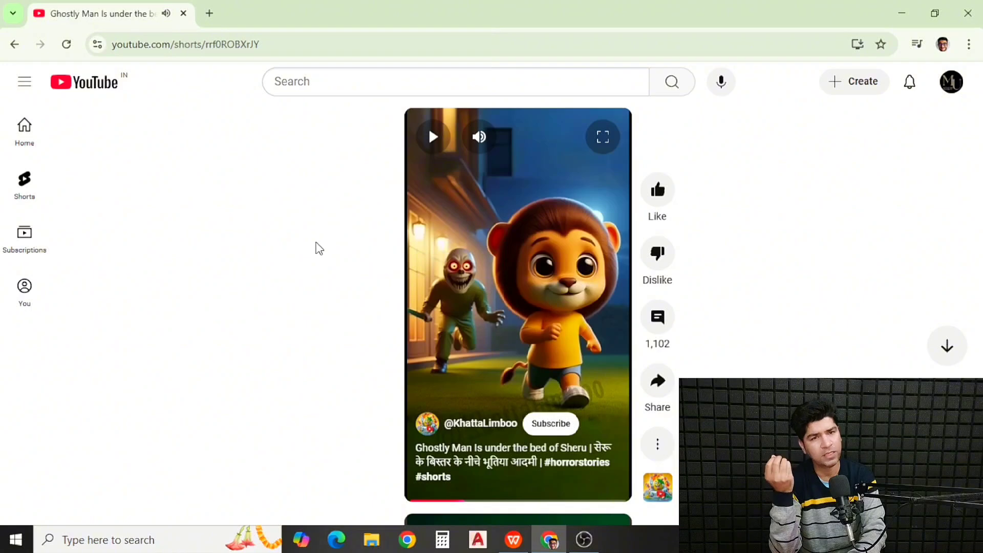
- Return to the channel's Shorts and watch part of "Sheru ka Gaon ke khet me raat ko sona pada bhaari", leaving it paused
left_click(14, 46)
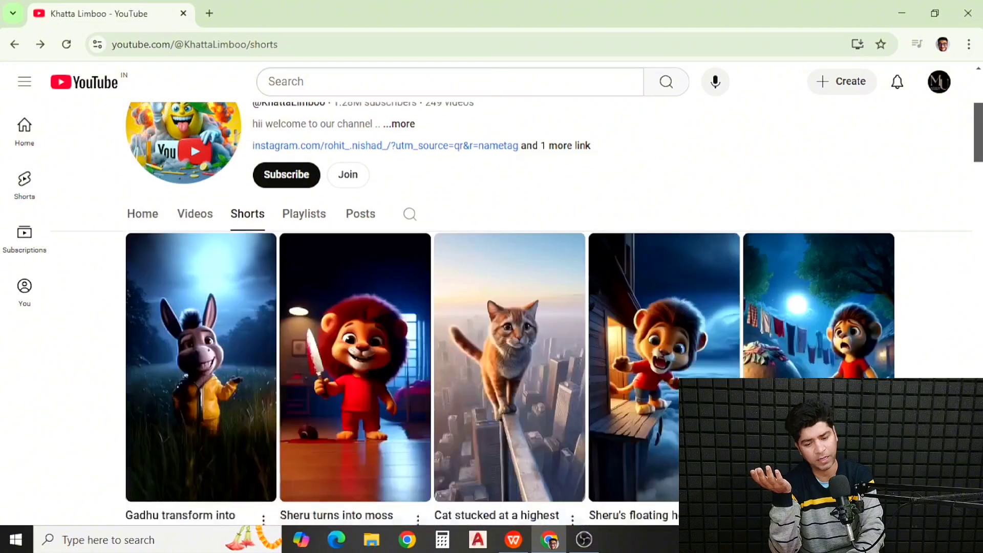
scroll(507, 328, "down", 9)
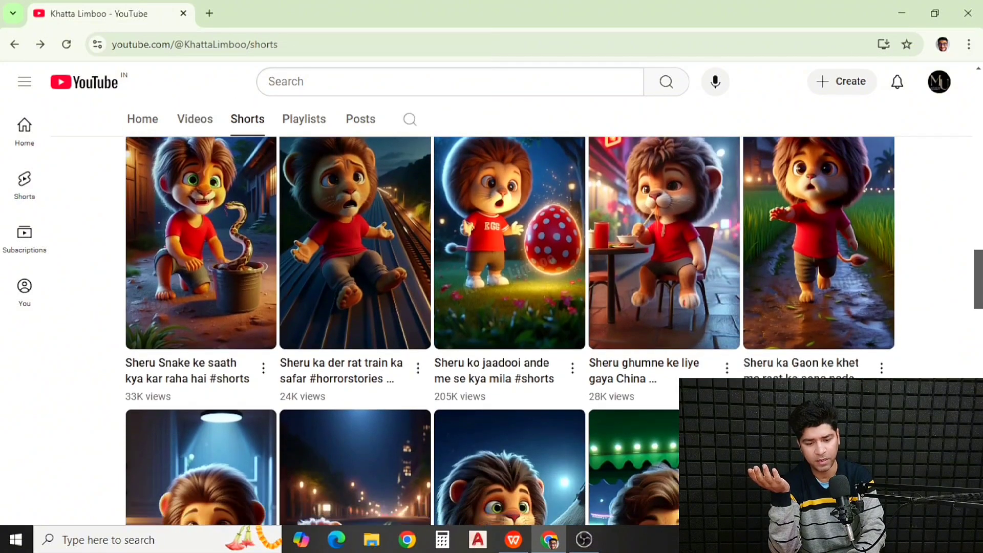
left_click(828, 287)
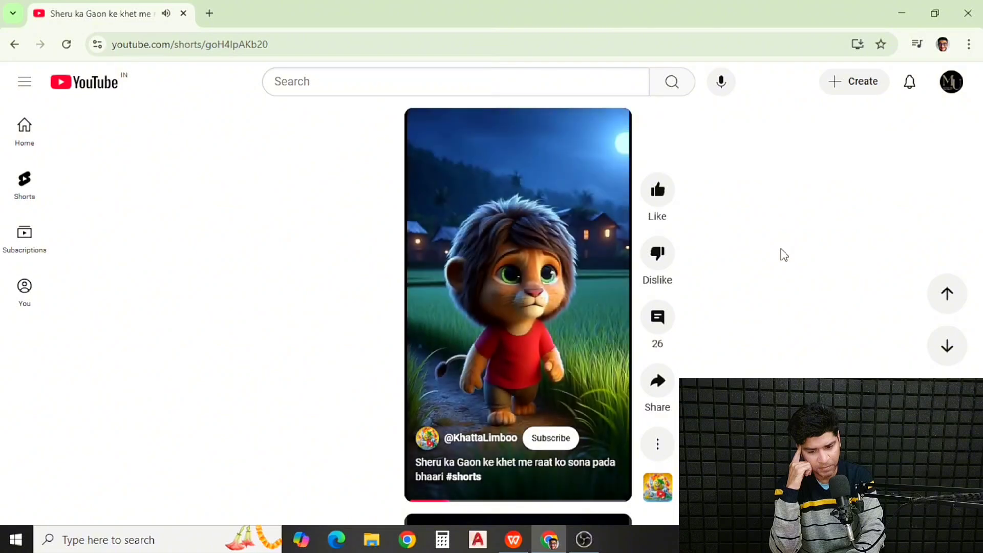
left_click(542, 285)
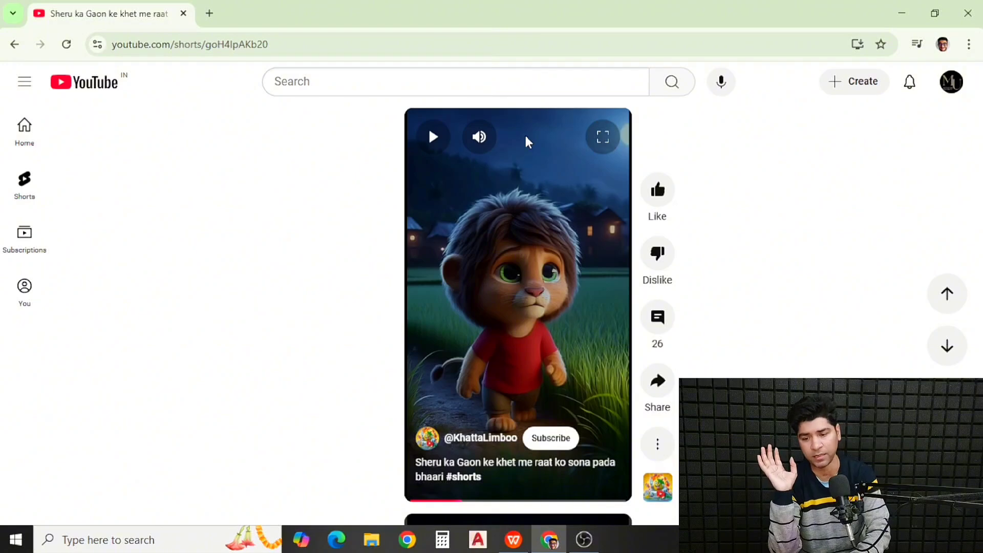
- Open chatgpt.com in a new browser tab, keeping the YouTube Short open for reference
left_click(209, 13)
type("chatgpt.com")
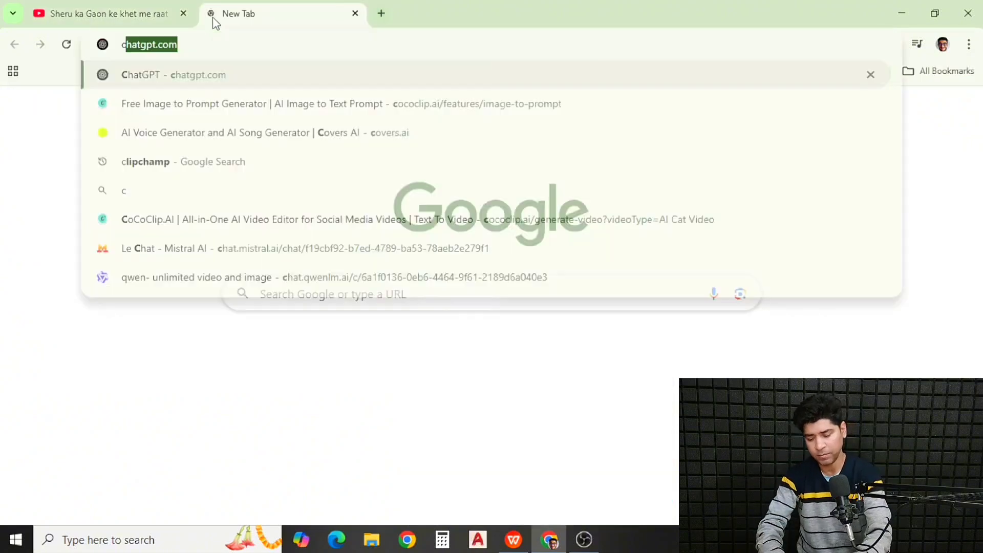
key("Return")
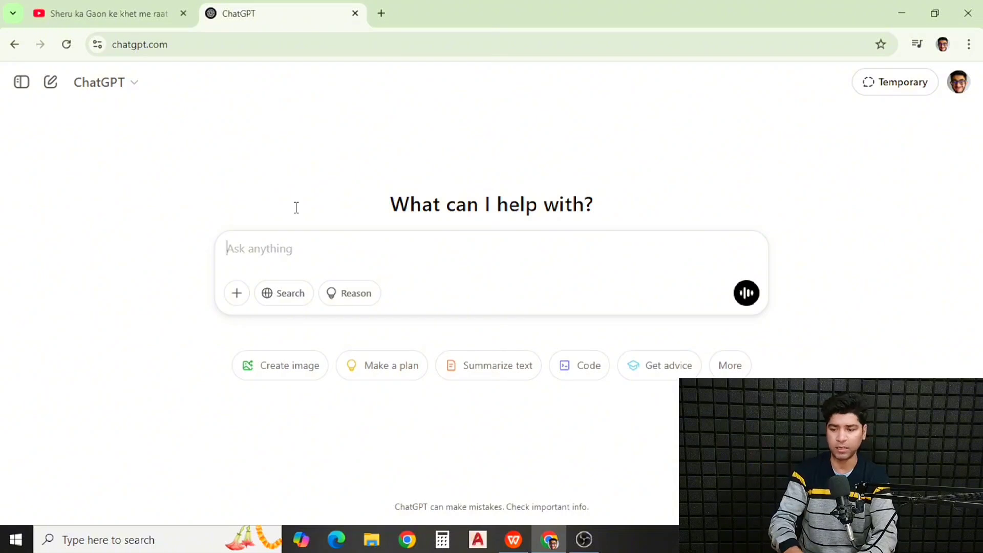
left_click(122, 19)
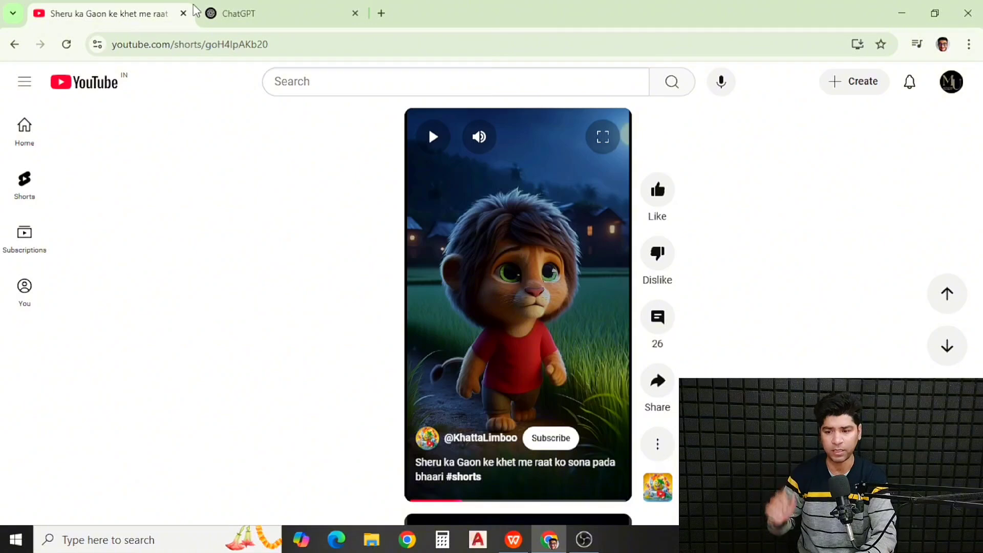
left_click(270, 8)
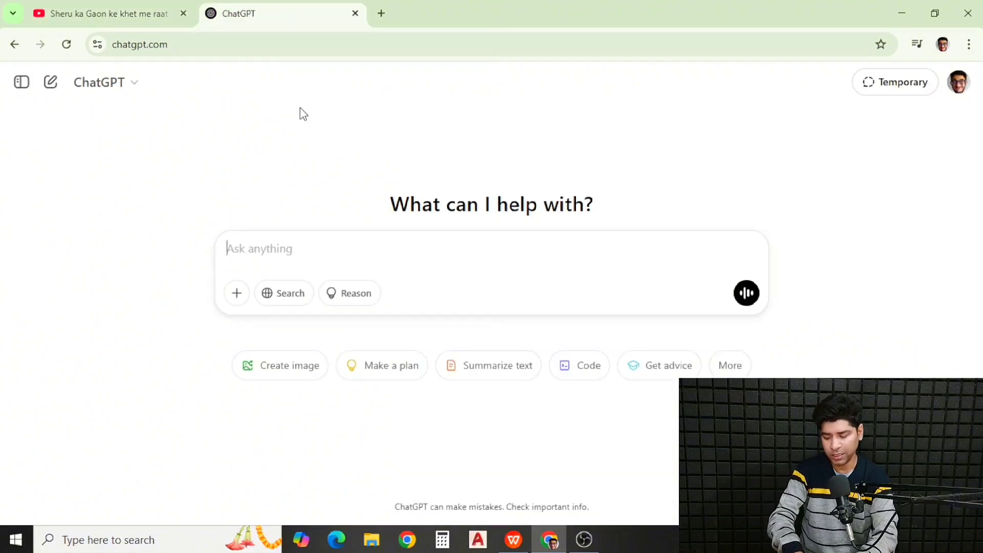
- Send a description of Sheru: 3D Pixar-style lion cub with fluffy mane, red shirt and grey shorts, walking alone in a jungle near an old graveyard
type("I am giving you a brief description of the character of sheru\"A 3d pixar style cute lion cub with a large fluffy mane and expressive ,scared and scary eyes,wearing a red shirt and grey Shorts, \"walking alone in a jungle near an old graveyard\". The starry night sky and full moon create a quite , spooky atmosphere with gentle shadows.\"")
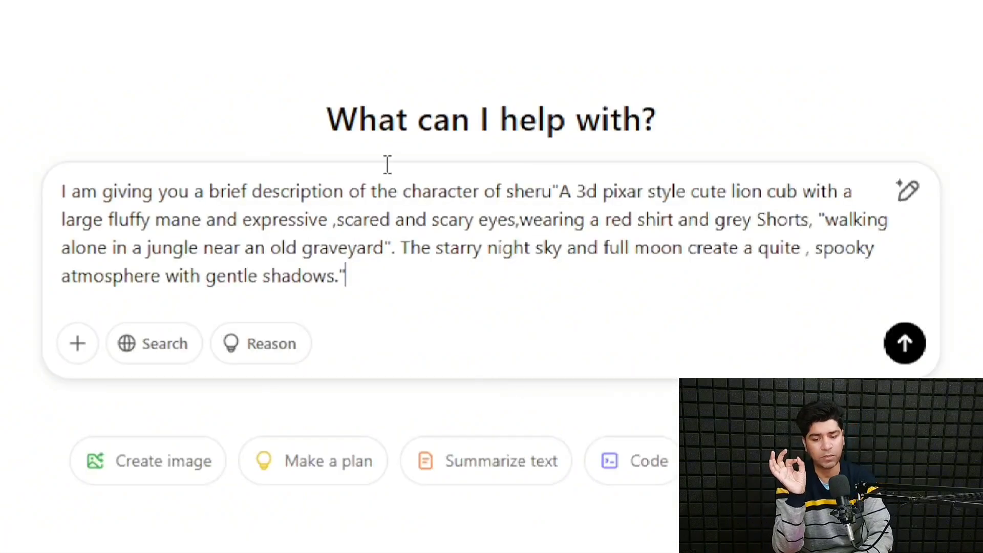
left_click(558, 191)
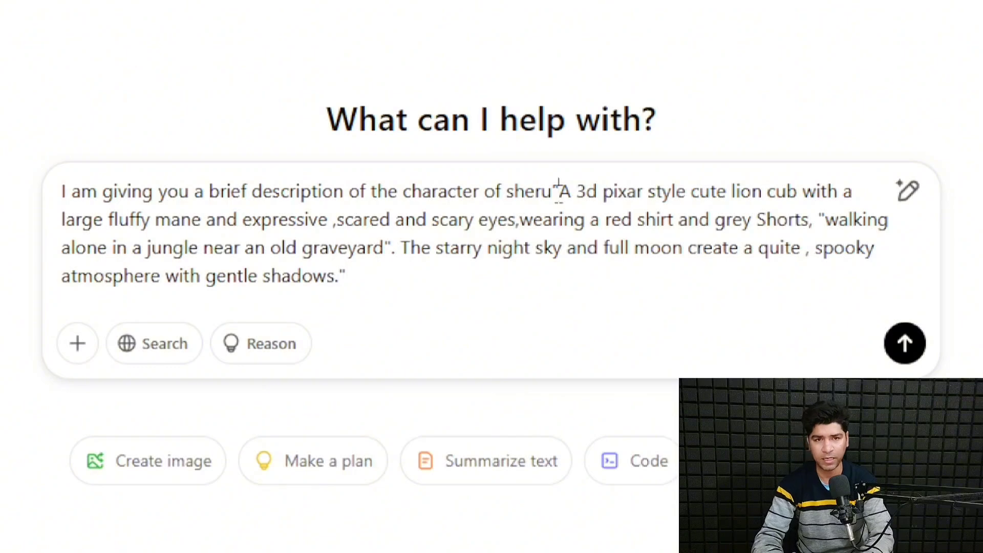
key("shift+Down")
key("shift+Down")
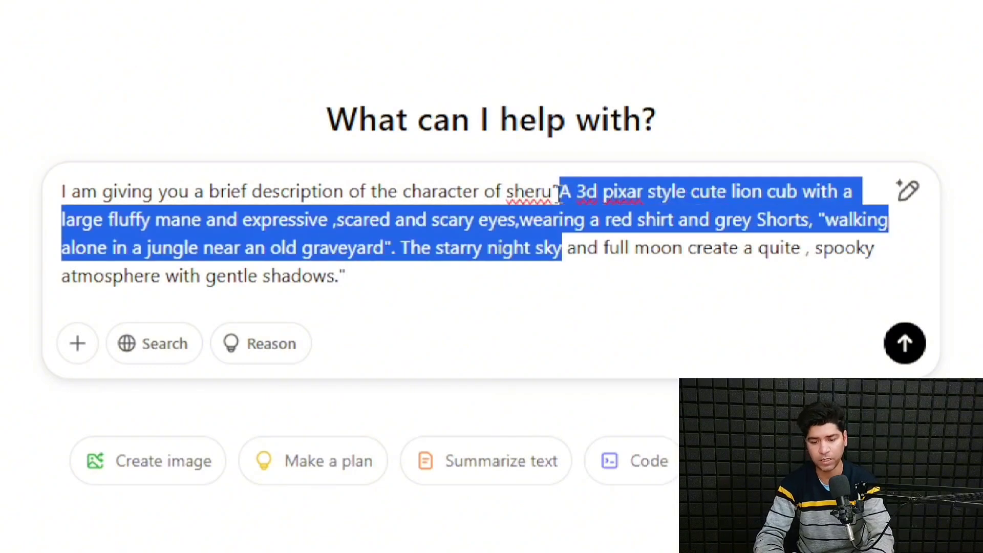
key("shift+Down")
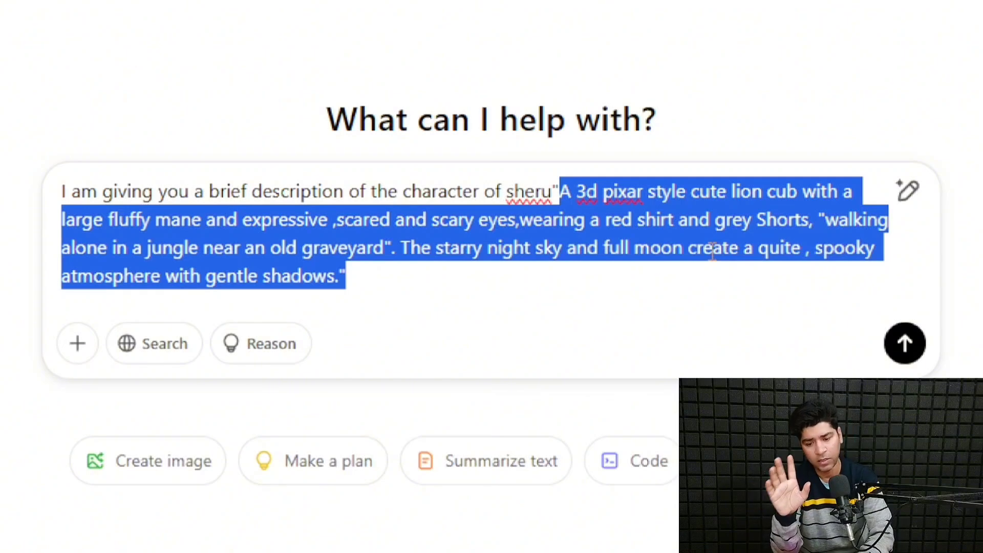
left_click(654, 258)
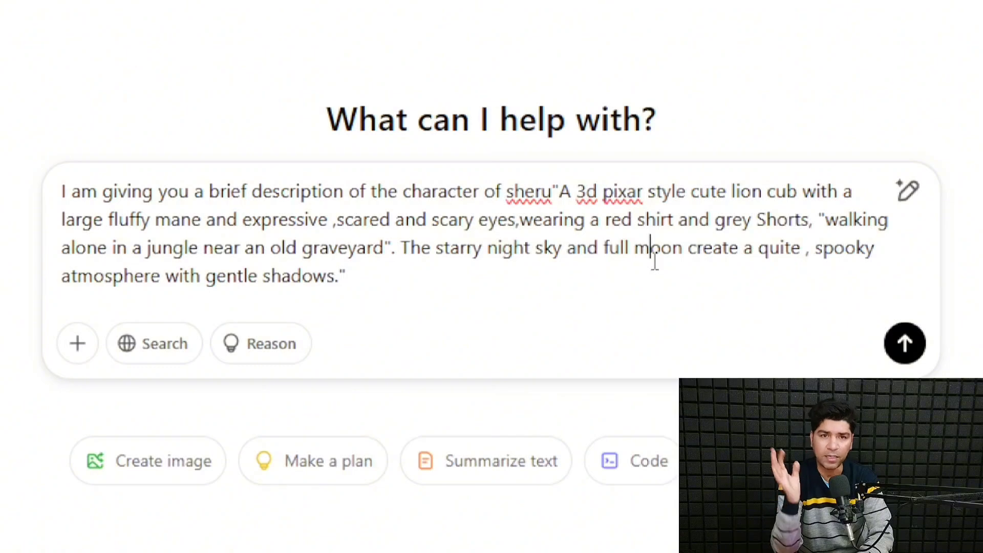
left_click(898, 352)
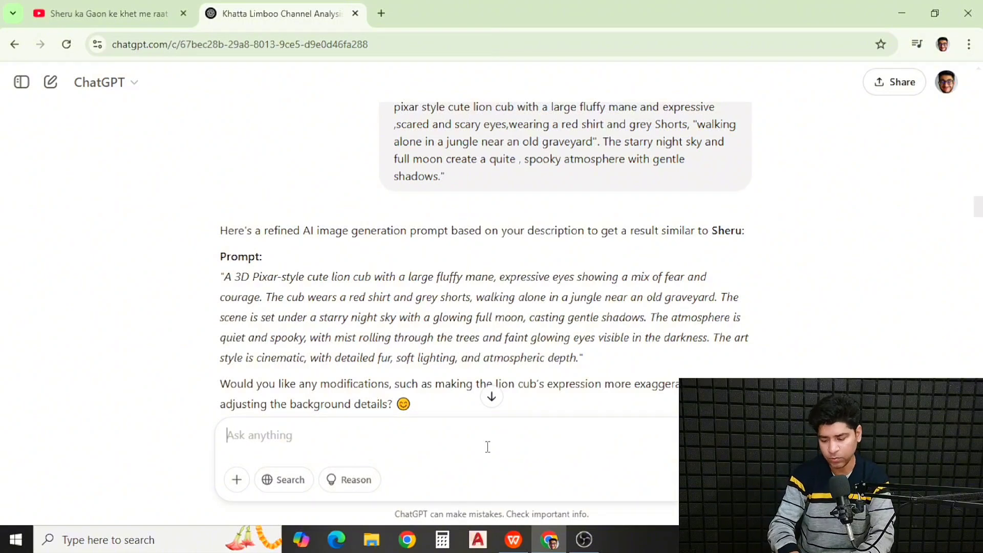
- Paste the request for a Sheru story, and ask for AI image prompts for that story with the main character "sheru" remaining consistent
key("ctrl+v")
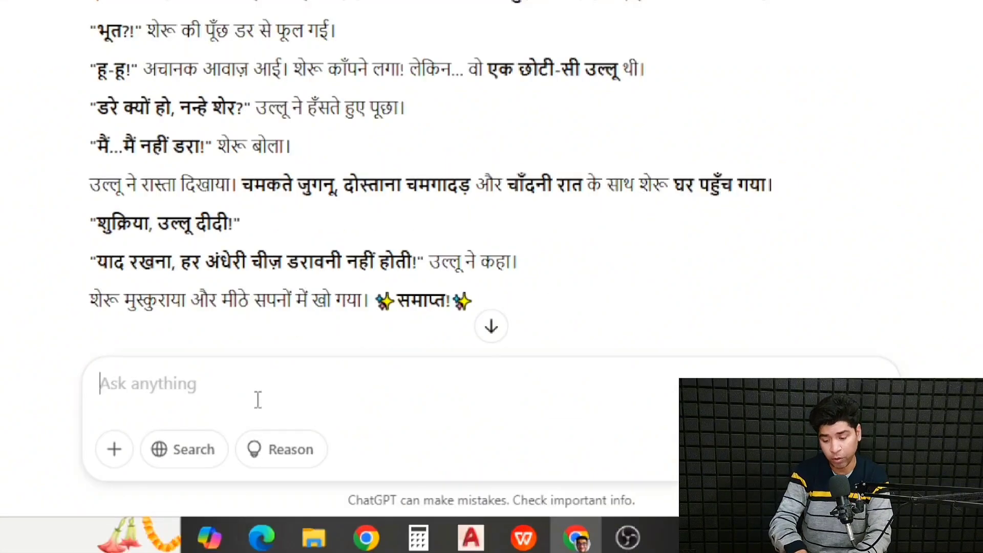
type("now give me image prompt to generate ai images for the above story but make sure the main character \"sheru\" remains consistent.")
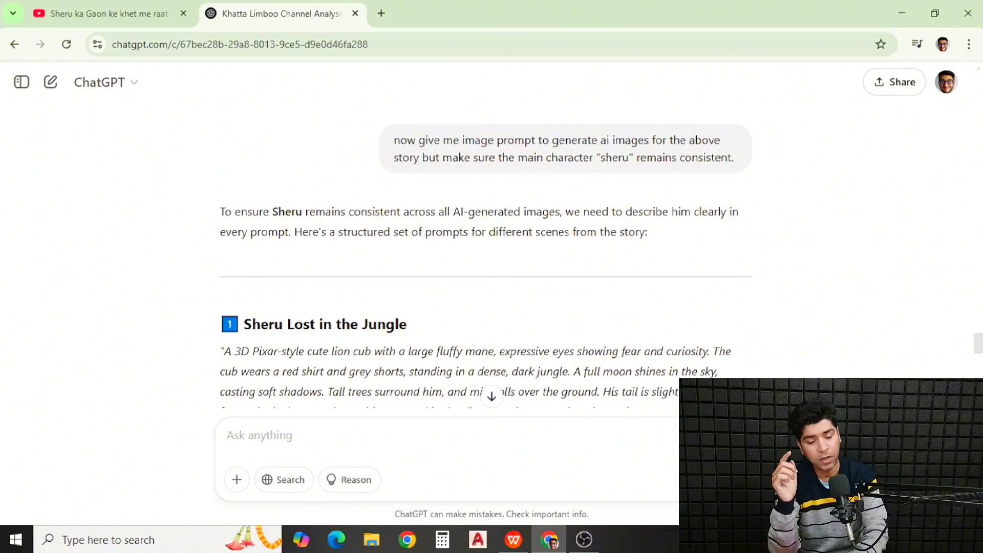
- Review the scene-by-scene image prompts, examining the character description in the "Sheru Hears a Strange Sound" prompt
scroll(486, 256, "down", 9)
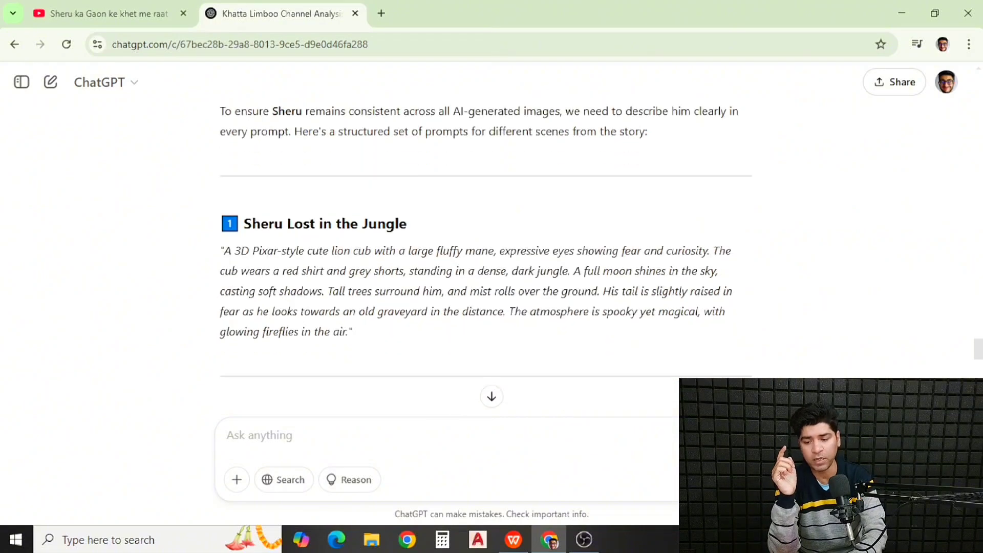
scroll(485, 256, "down", 6)
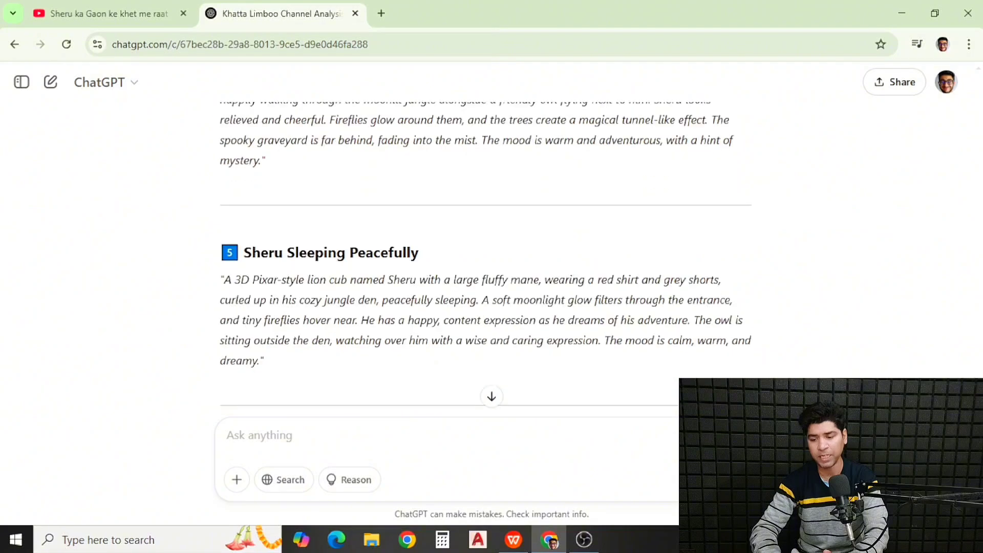
scroll(485, 255, "up", 4)
scroll(979, 366, "up", 6)
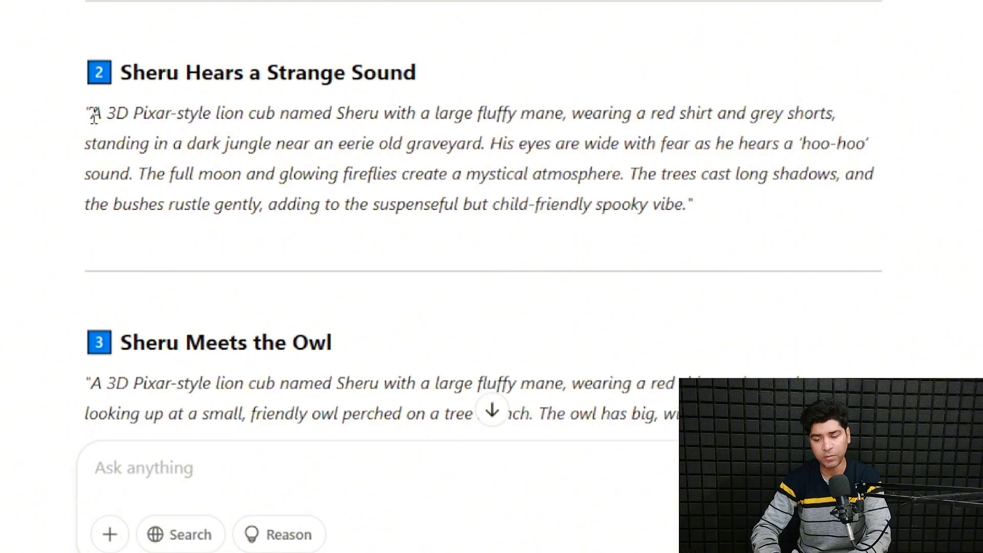
left_click_drag(91, 114, 485, 141)
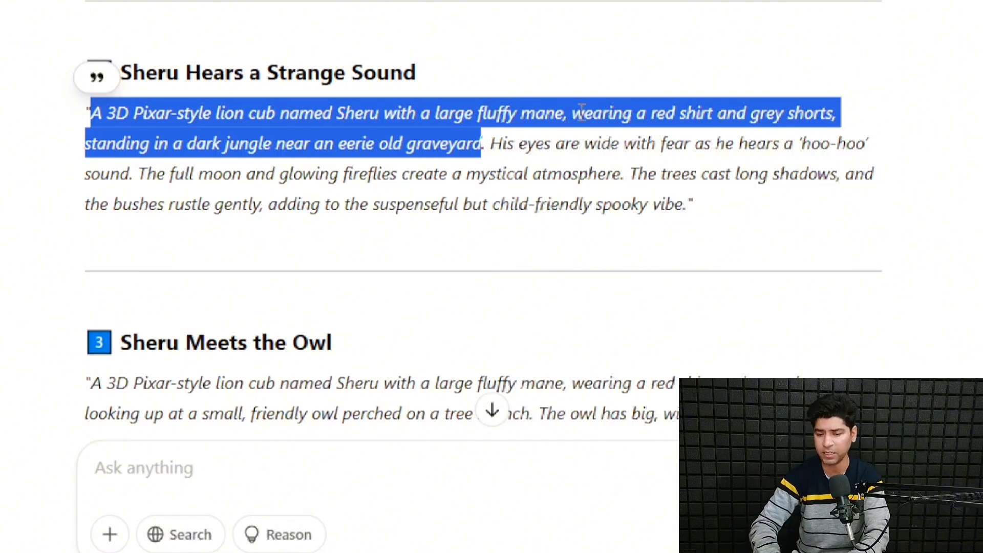
left_click(876, 213)
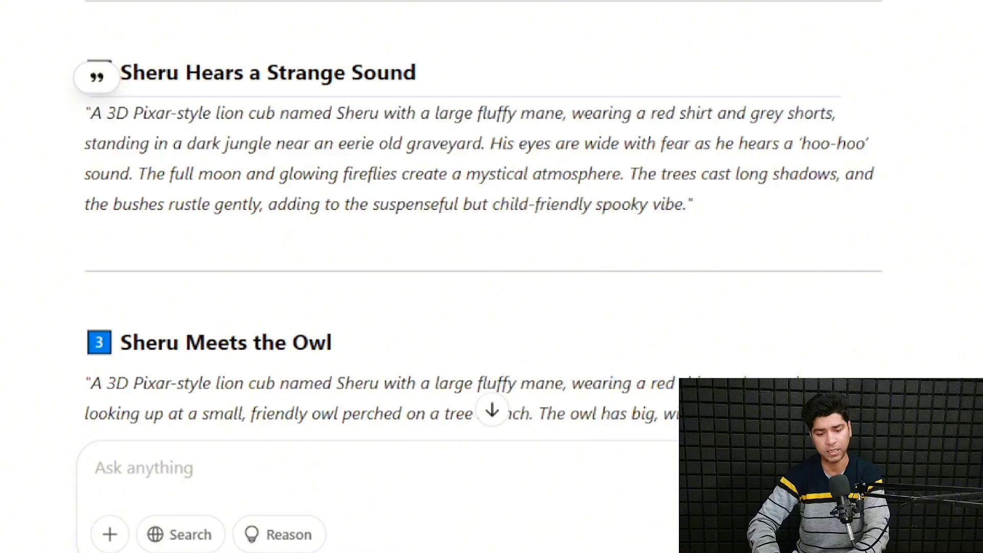
- Compare the repeated Sheru character description across the "Sheru Lost in the Jungle", "Sheru Meets the Owl" and "Sheru Walking Home with the Owl" prompts
scroll(483, 220, "up", 5)
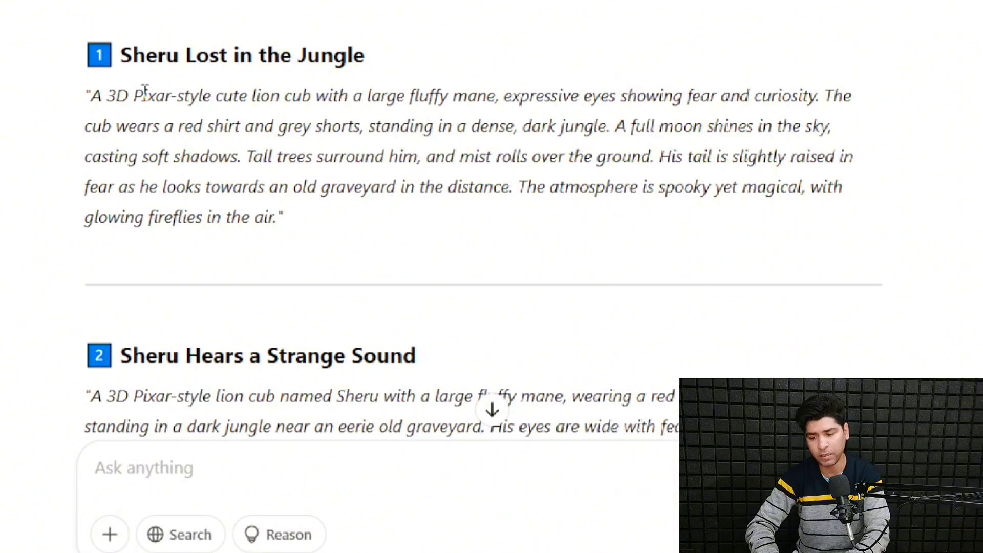
left_click_drag(92, 101, 362, 129)
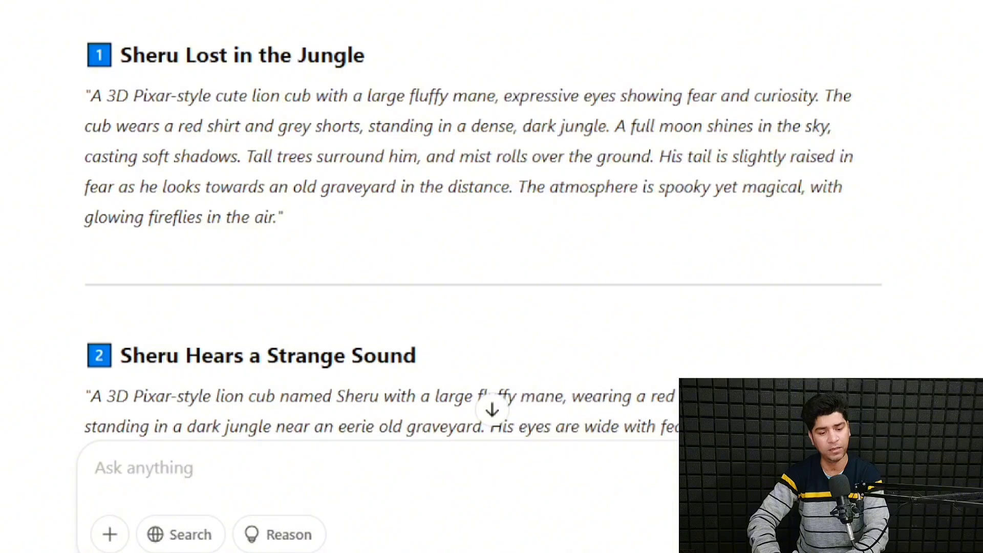
scroll(483, 223, "down", 10)
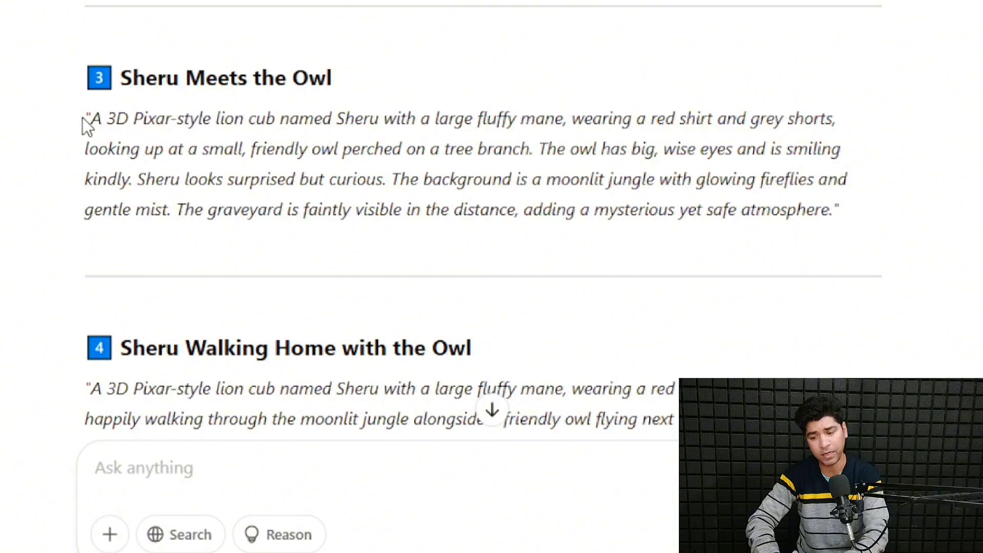
left_click_drag(84, 122, 501, 160)
left_click_drag(86, 348, 414, 408)
left_click(415, 408)
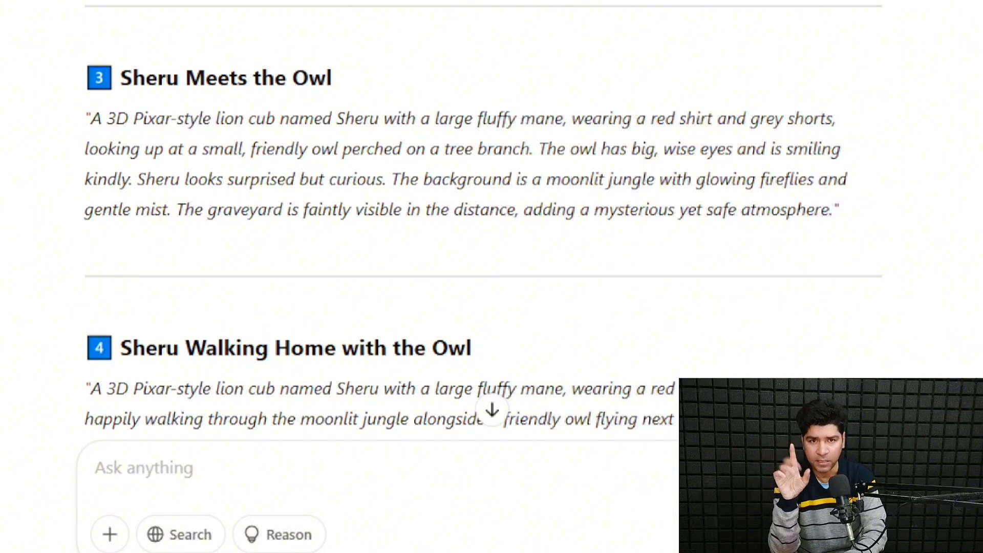
scroll(481, 220, "up", 4)
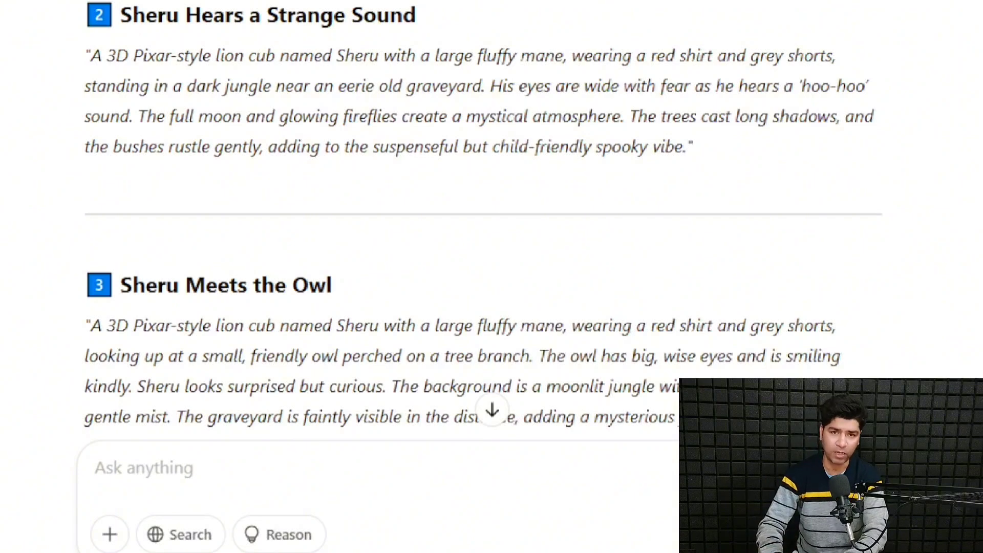
scroll(481, 220, "up", 5)
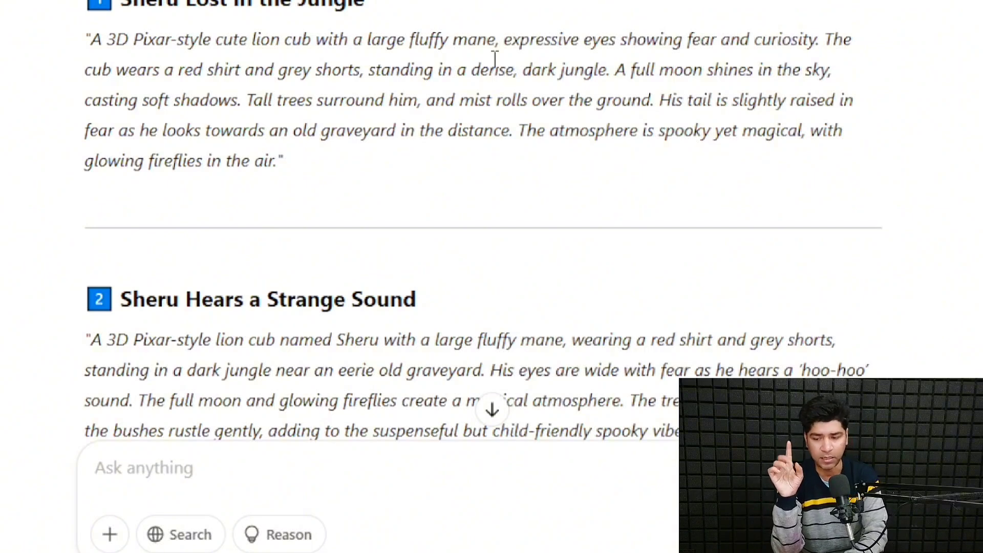
- Switch to the YouTube Short, play it on to the next scene, and pause it there to study the scene change
left_click(139, 17)
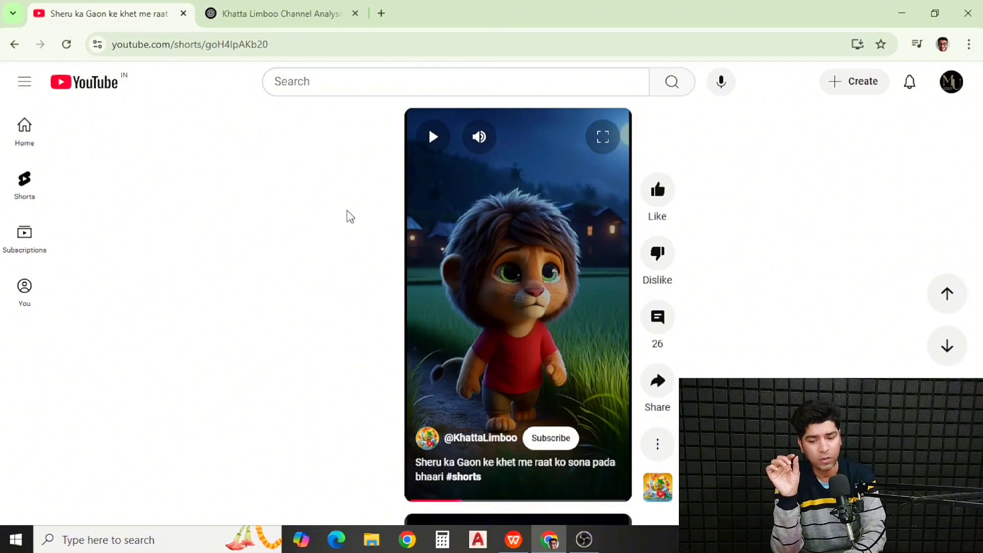
left_click(473, 233)
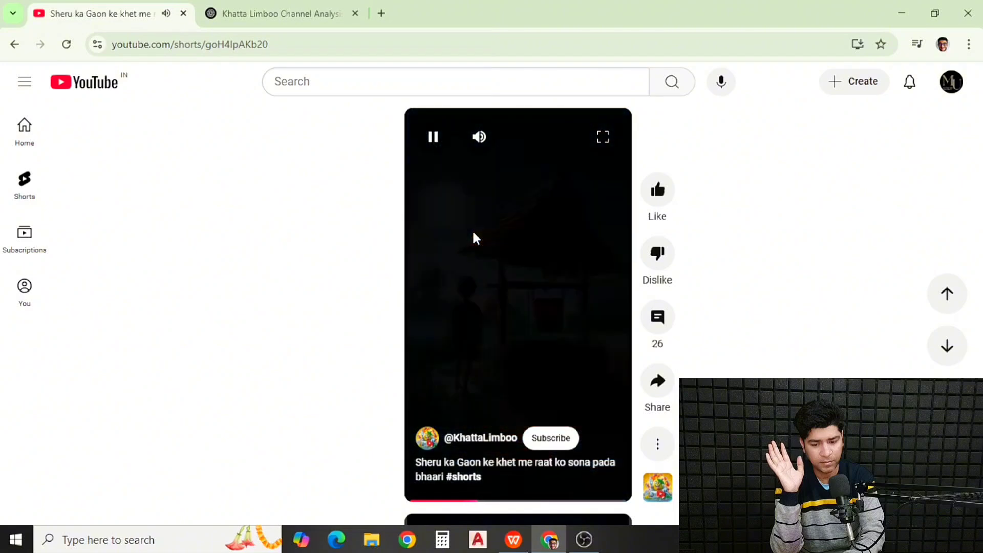
left_click(472, 232)
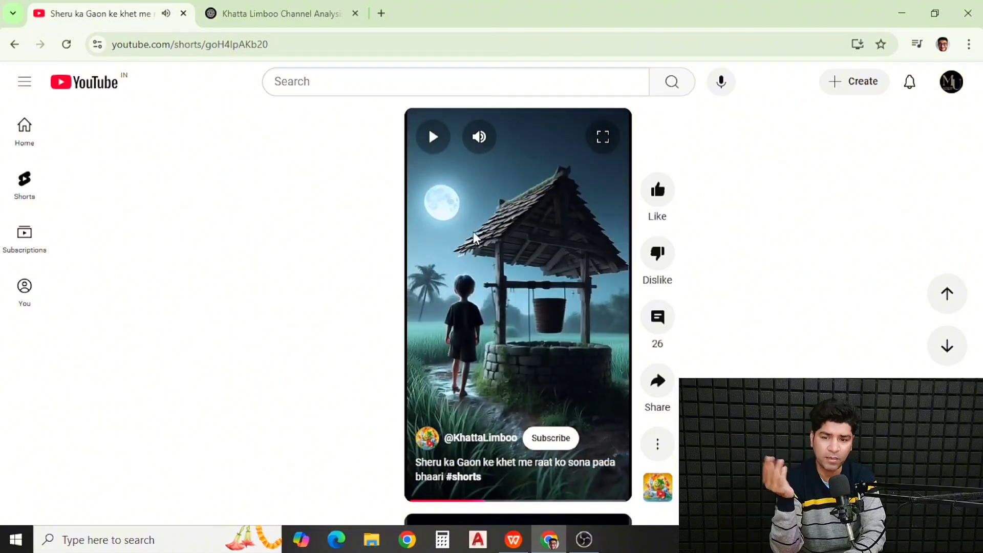
- Copy the "Sheru Lost in the Jungle" prompt from the ChatGPT conversation, and open meta.ai in a new browser tab
left_click(282, 13)
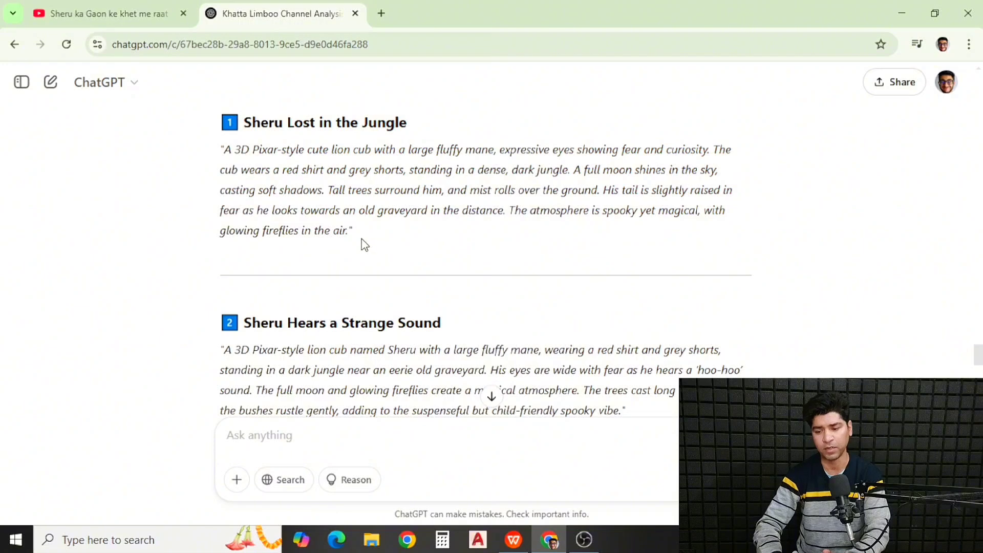
left_click_drag(361, 238, 222, 155)
key("ctrl+c")
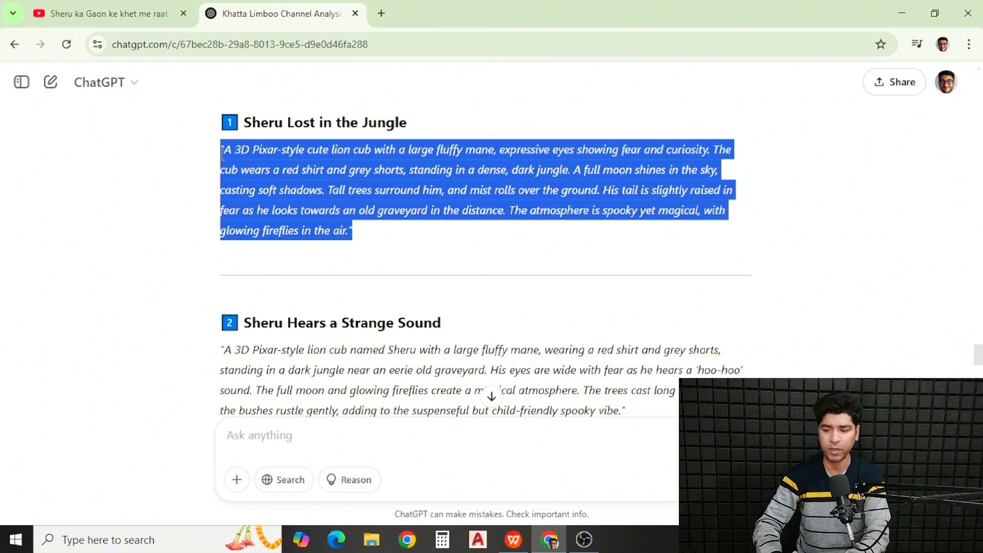
left_click(380, 13)
type("meta.ai")
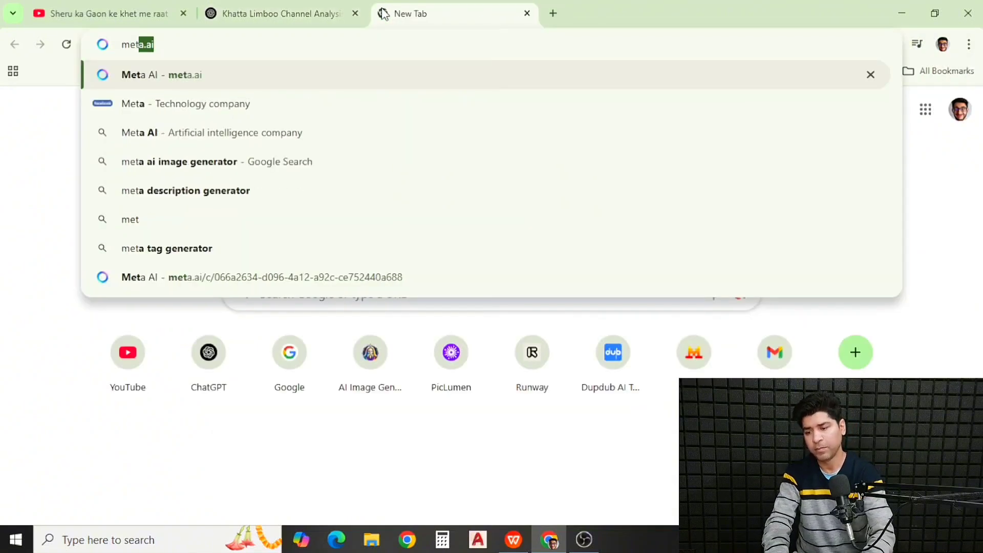
key("Return")
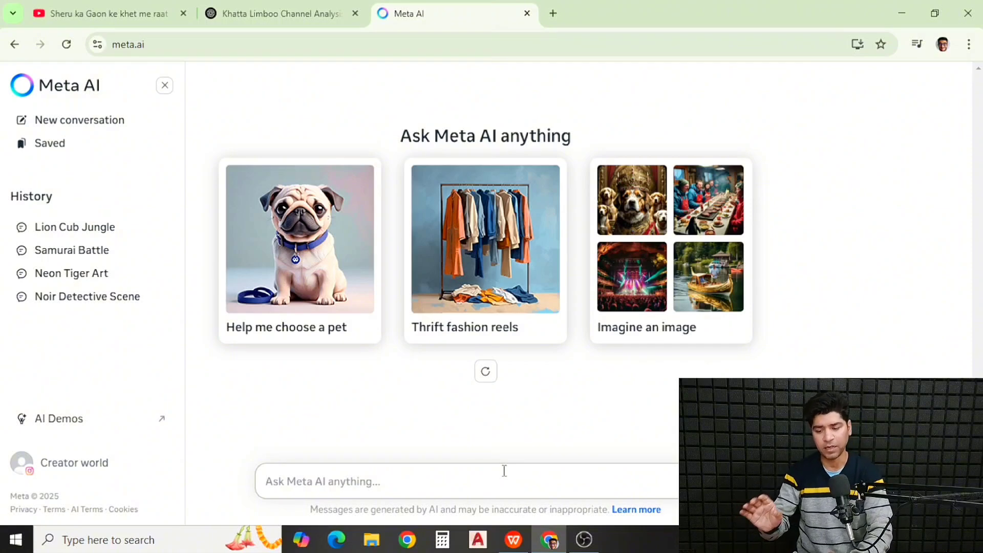
- Generate images in Meta AI from "Imagine" followed by the copied "Sheru Lost in the Jungle" prompt, and view the results
type("I")
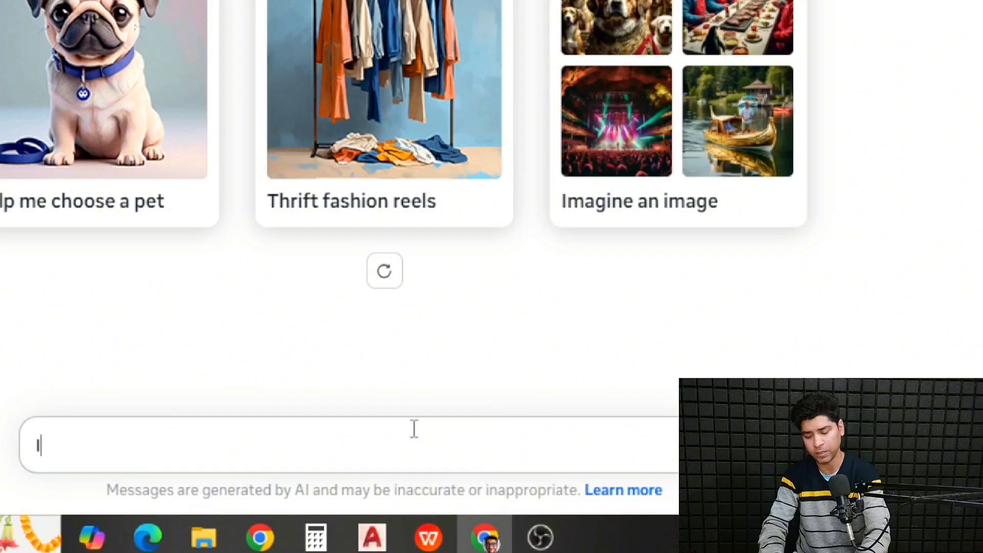
type("magine")
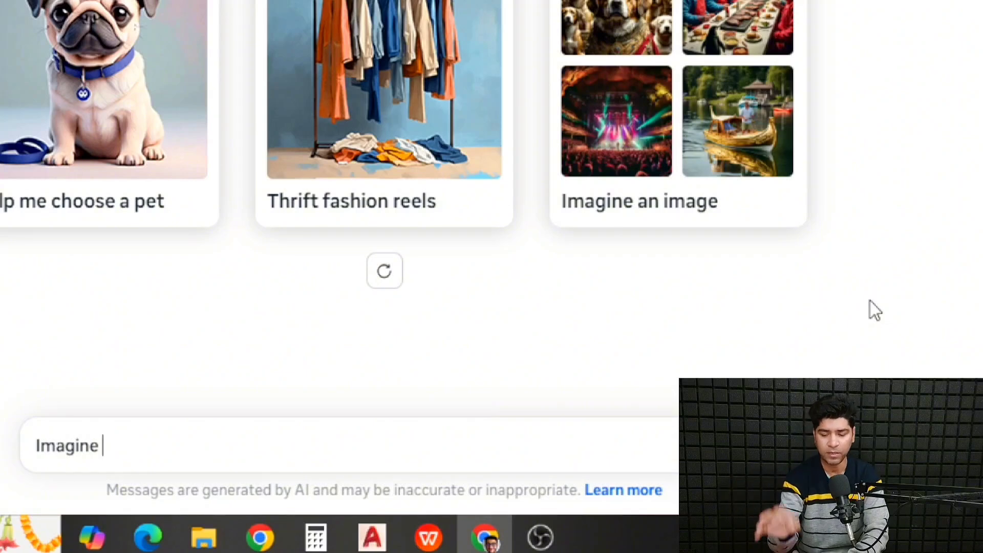
key("ctrl+v")
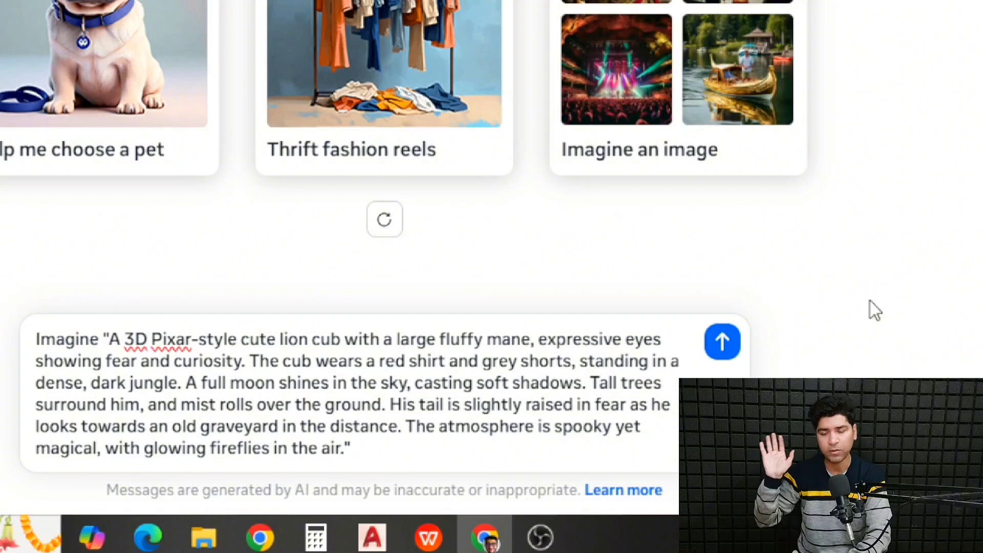
left_click(722, 342)
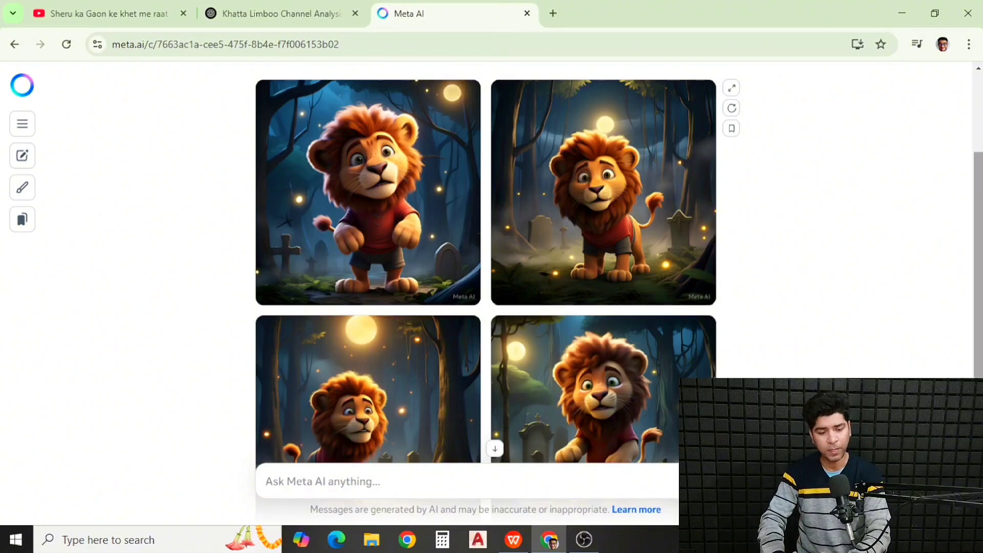
mouse_move(978, 235)
left_mouse_down()
mouse_move(979, 276)
mouse_move(979, 239)
left_mouse_up()
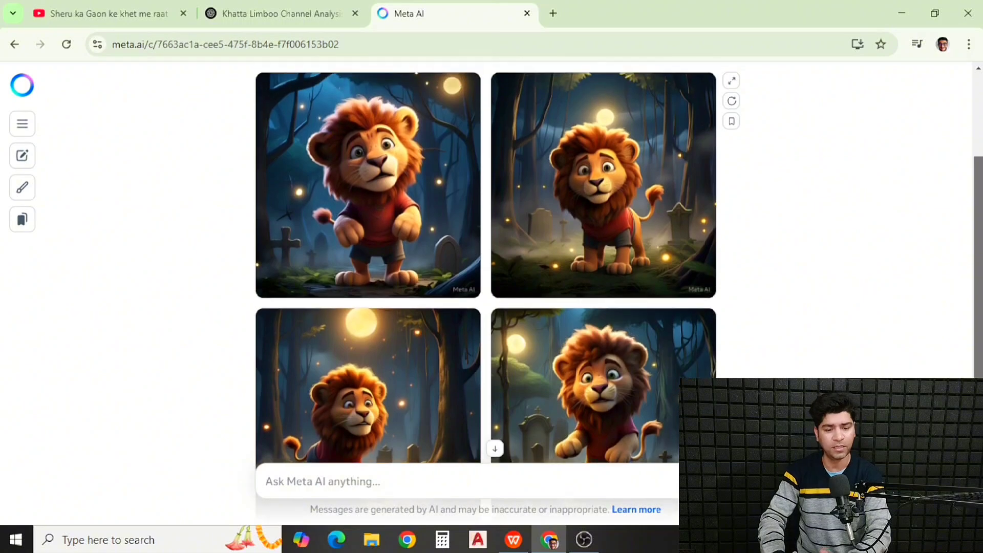
- Switch to ChatGPT and copy the text of the "Sheru Hears a Strange Sound" image prompt
left_click(262, 14)
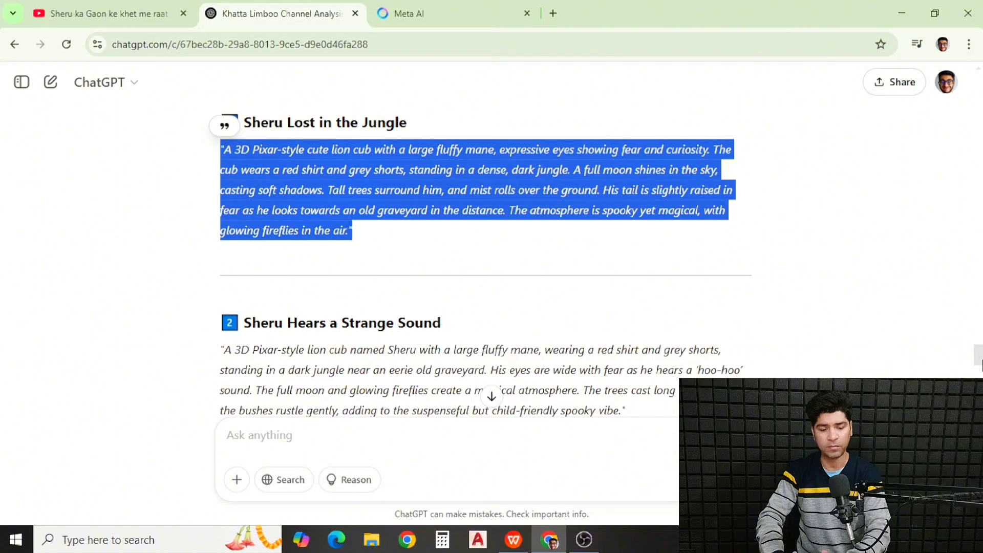
scroll(979, 363, "down", 2)
left_click(699, 328)
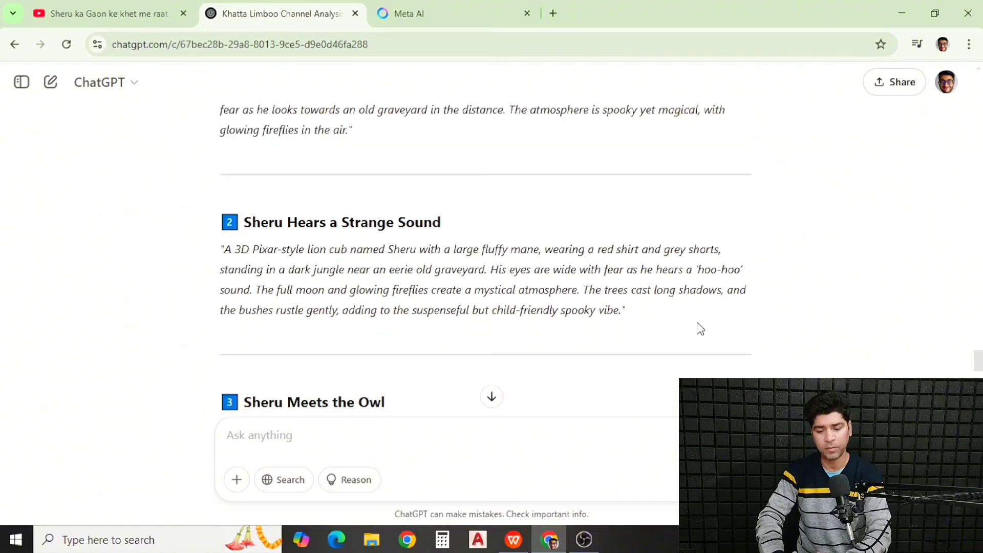
left_click_drag(640, 309, 227, 254)
key("ctrl+c")
- Switch to Meta AI and generate images from "Imagine" followed by the copied "Sheru Hears a Strange Sound" prompt
left_click(404, 13)
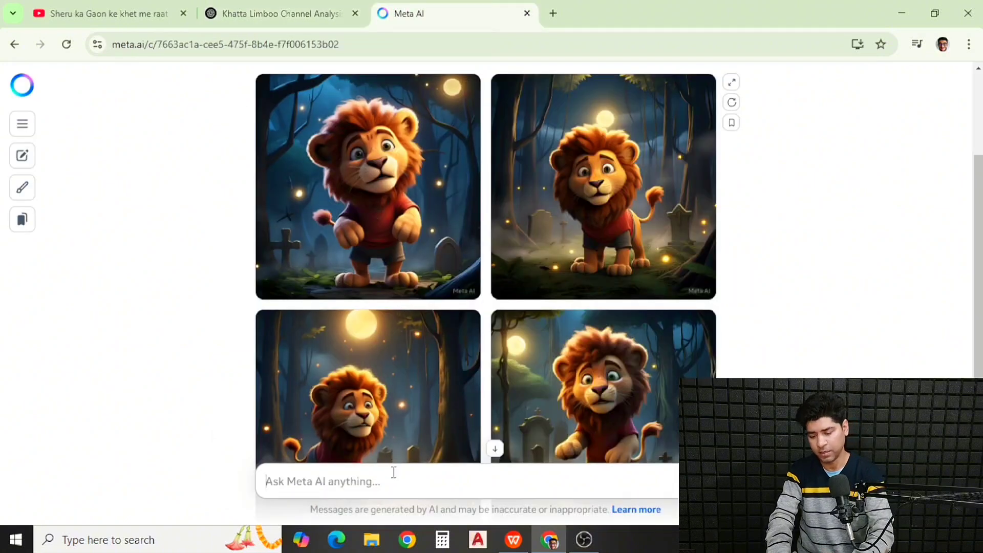
type("Imagine")
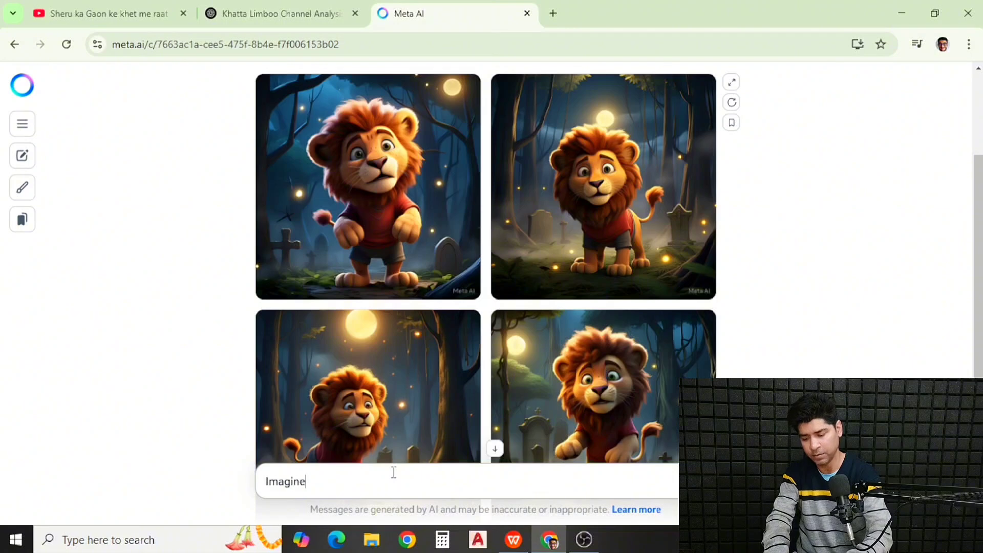
key("ctrl+v")
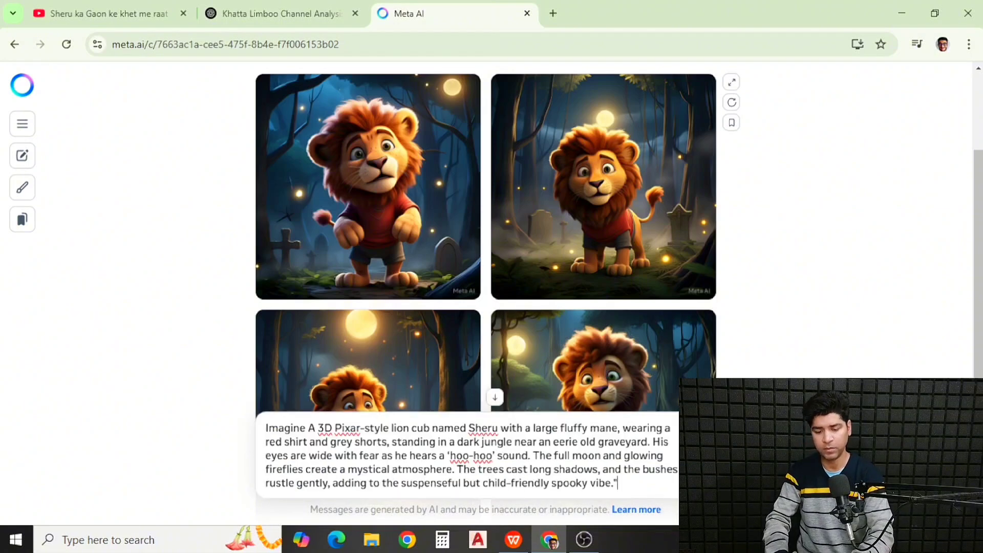
key("Return")
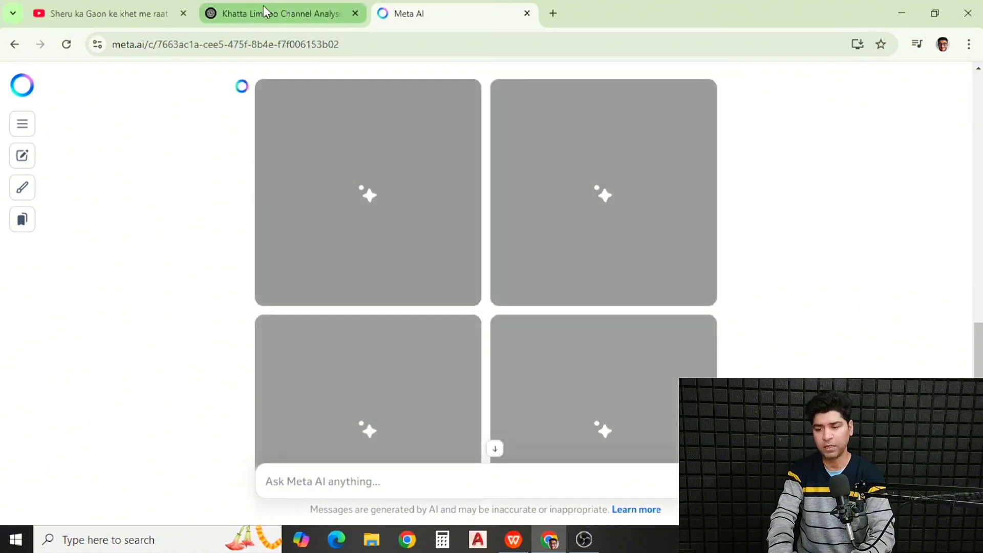
- Switch to ChatGPT and copy the "Sheru Meets the Owl" image prompt together with its heading
left_click(263, 5)
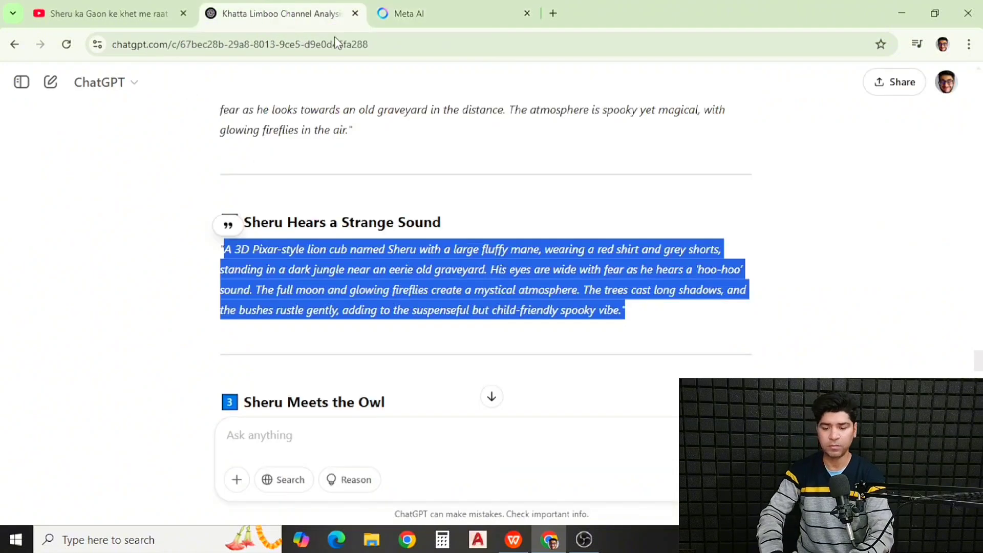
scroll(914, 353, "down", 5)
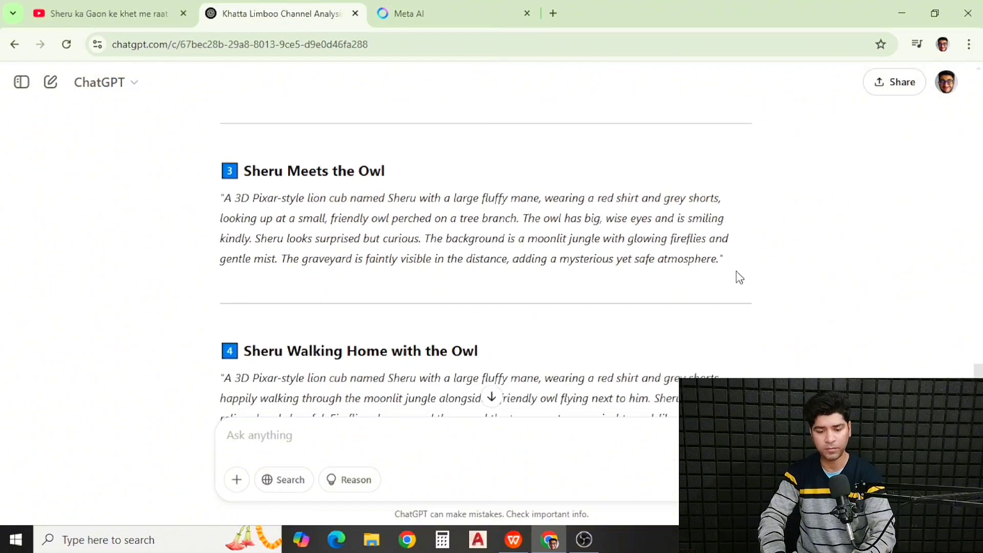
left_click_drag(733, 263, 223, 160)
key("ctrl+c")
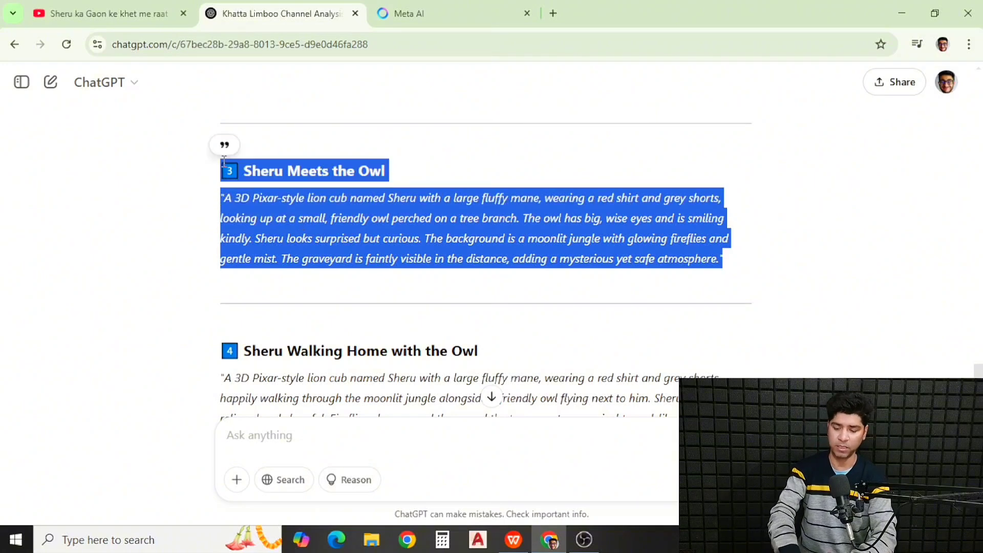
- Switch to Meta AI and generate images from "Imagine" followed by the copied "Sheru Meets the Owl" heading and prompt
left_click(425, 11)
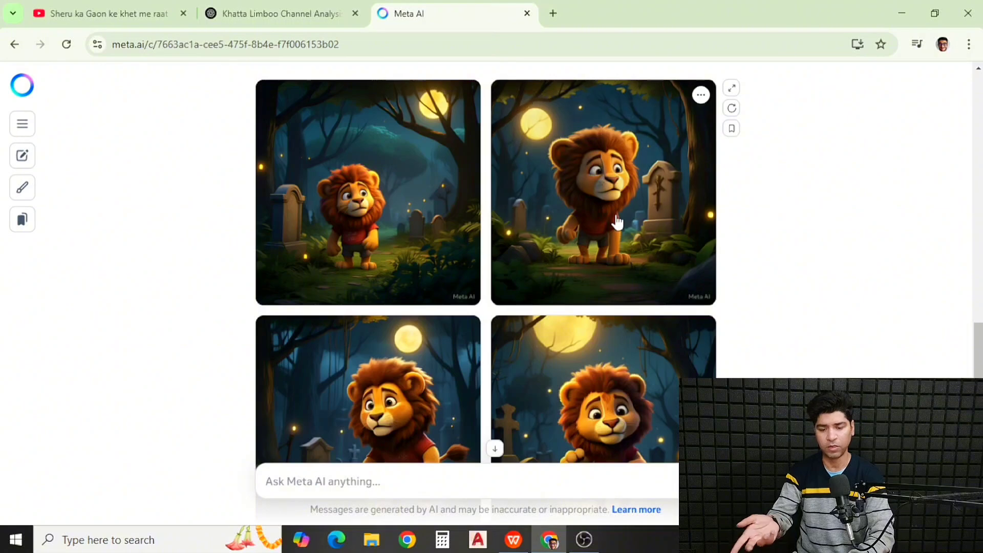
left_click(518, 477)
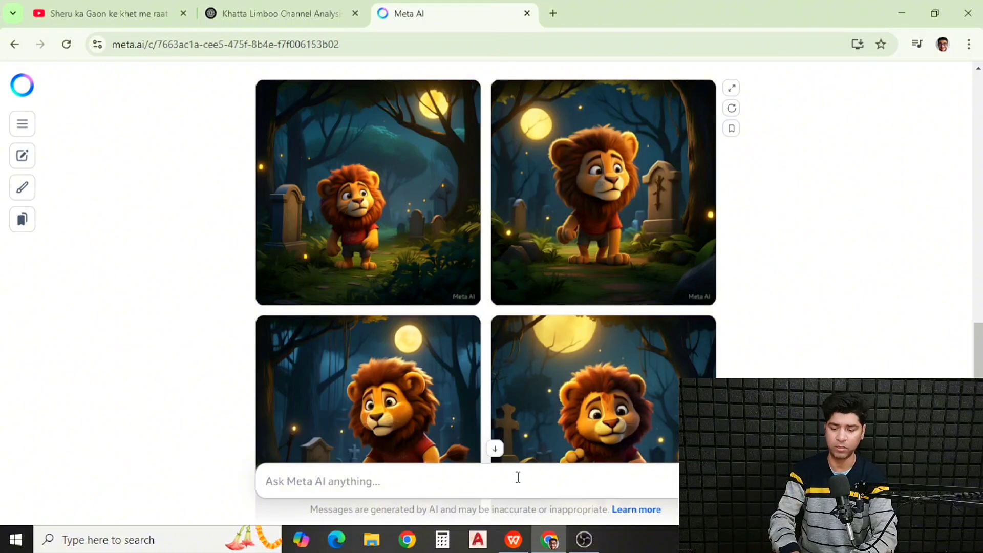
type("I")
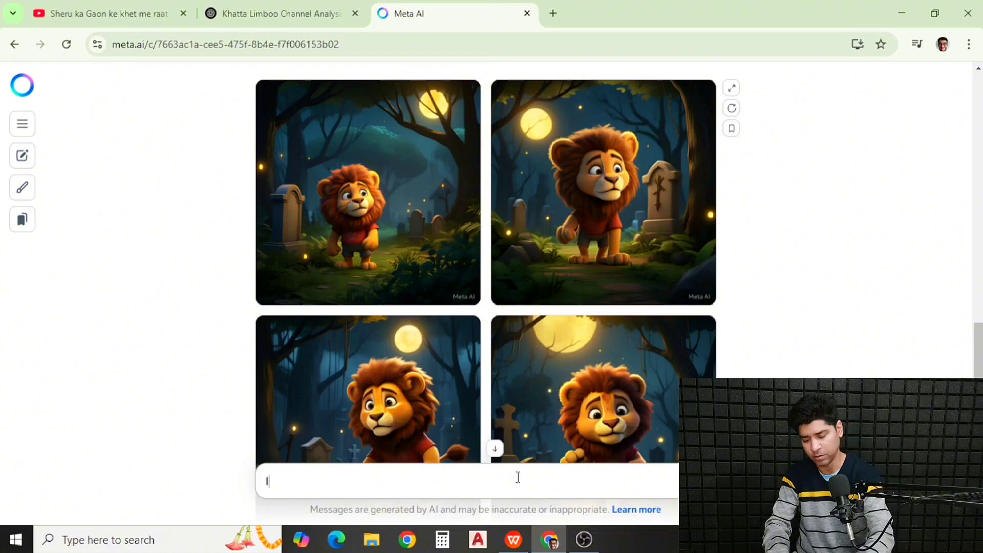
type("magine")
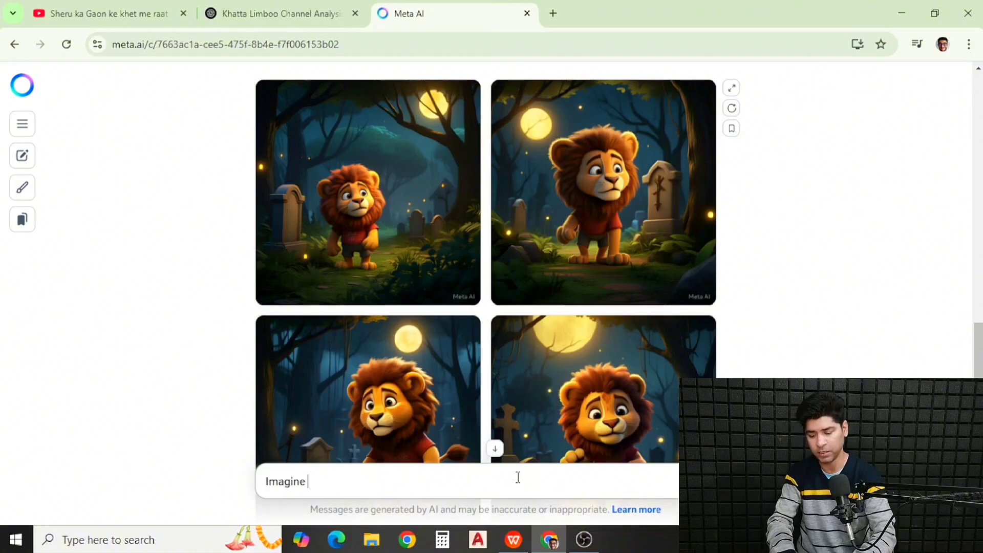
key("ctrl+v")
key("BackSpace")
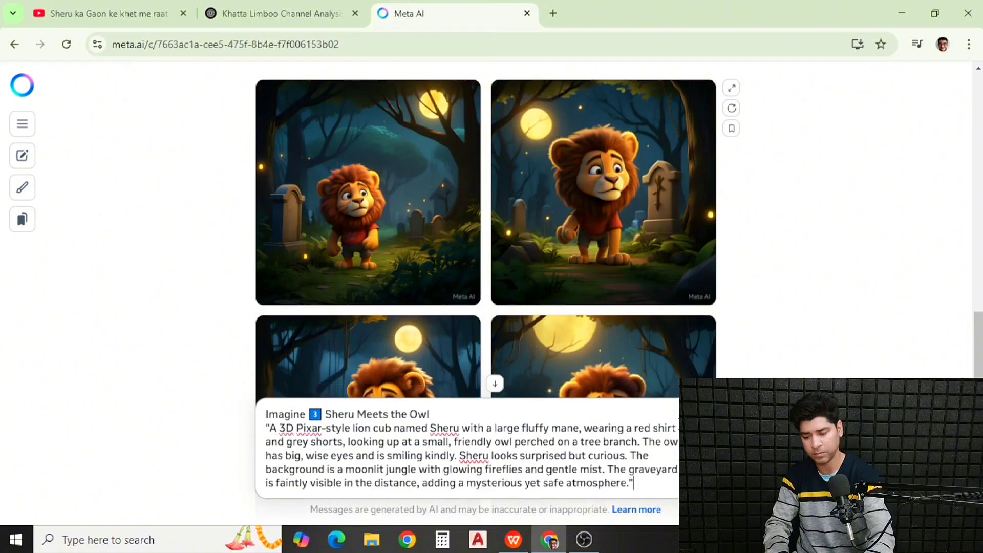
key("Return")
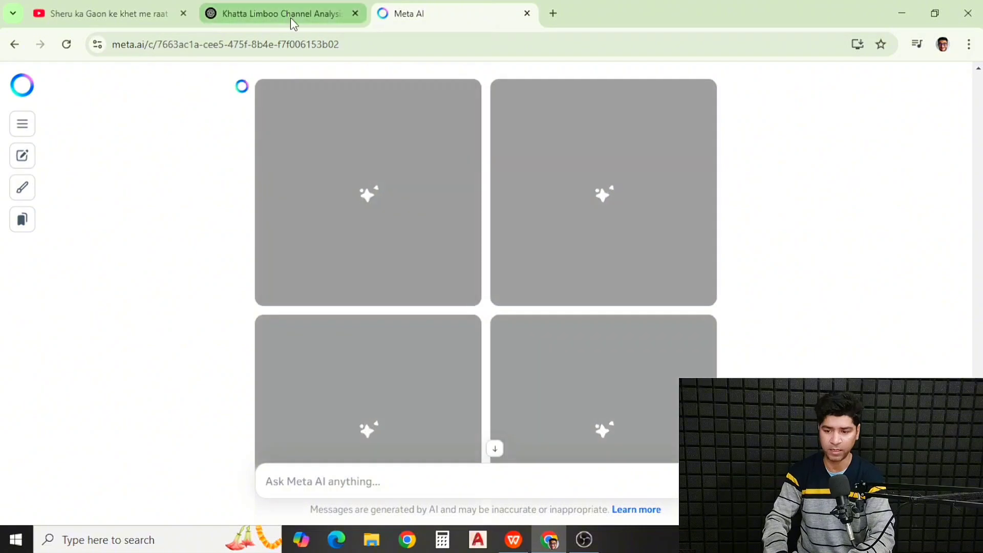
- Switch to ChatGPT and copy the text of the "Sheru Walking Home with the Owl" image prompt
left_click(290, 16)
scroll(747, 242, "down", 3)
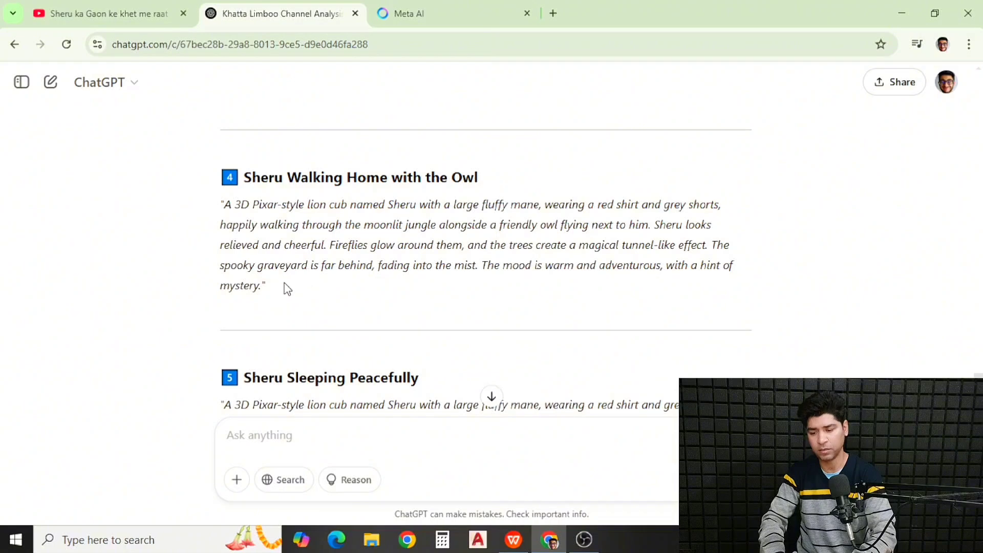
left_click_drag(285, 285, 219, 210)
key("ctrl+c")
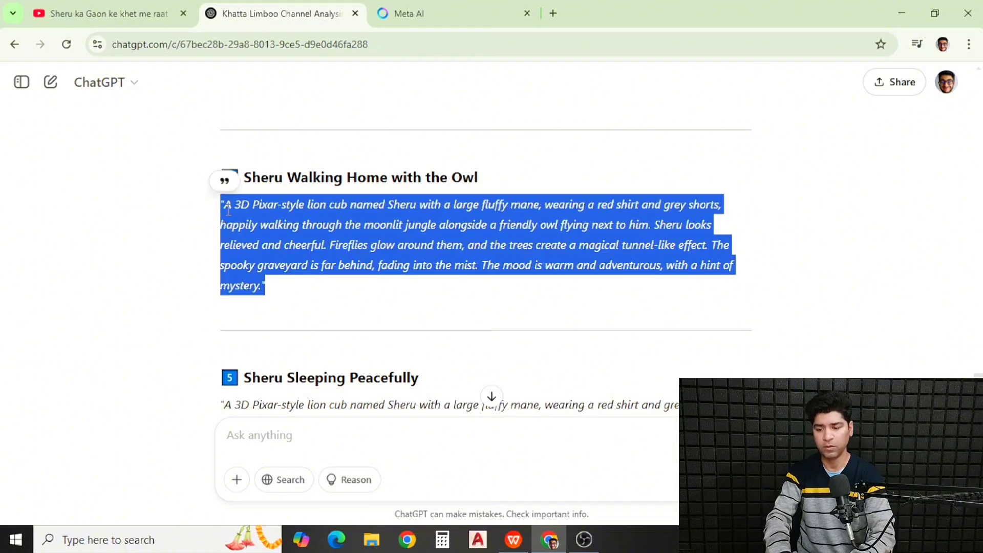
- Switch to Meta AI and generate images from "Imagine" followed by the copied "Sheru Walking Home with the Owl" prompt
left_click(410, 14)
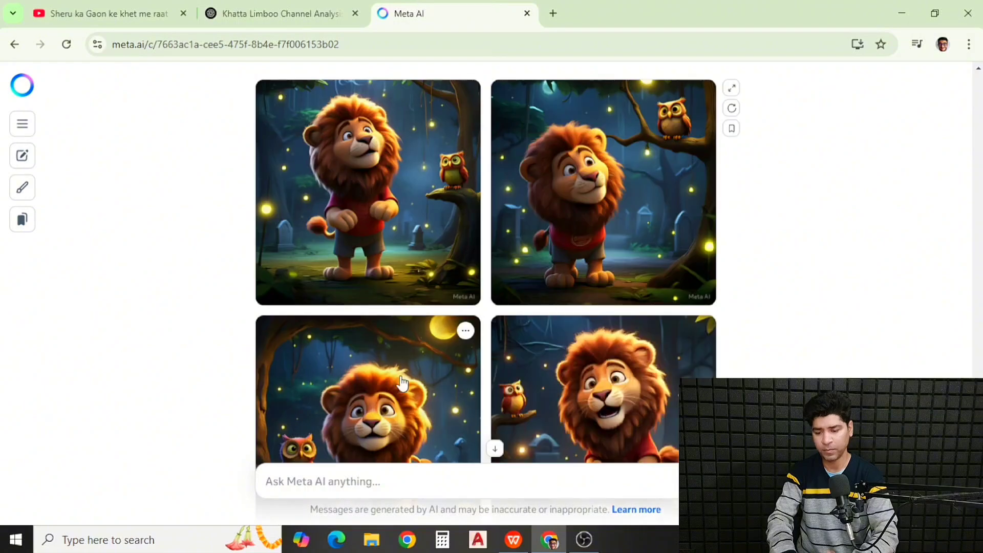
type("Ima")
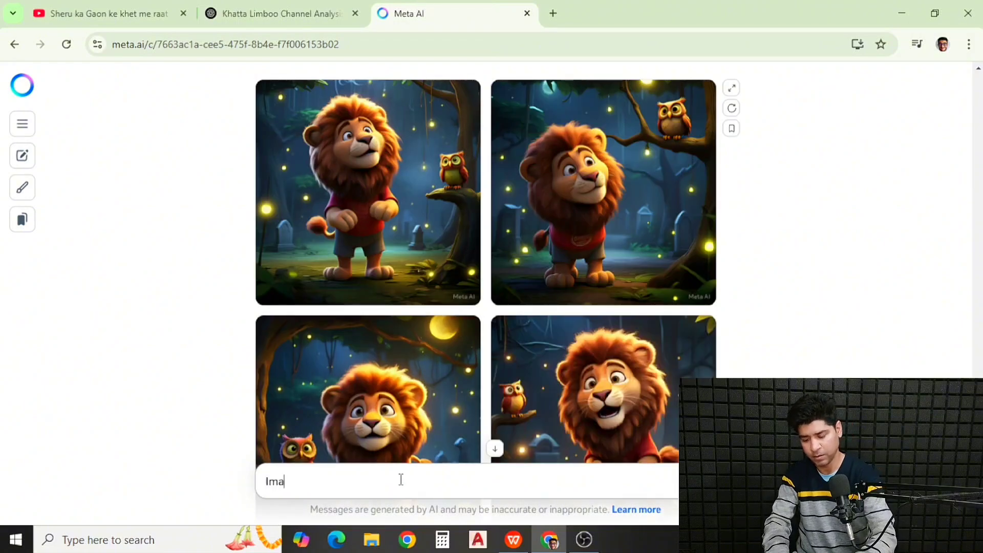
type("gine")
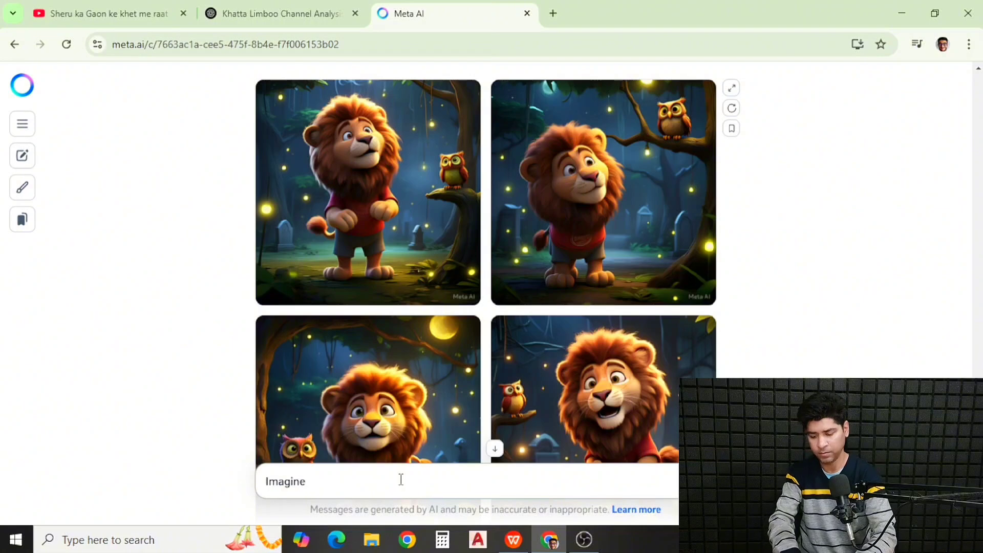
key("ctrl+v")
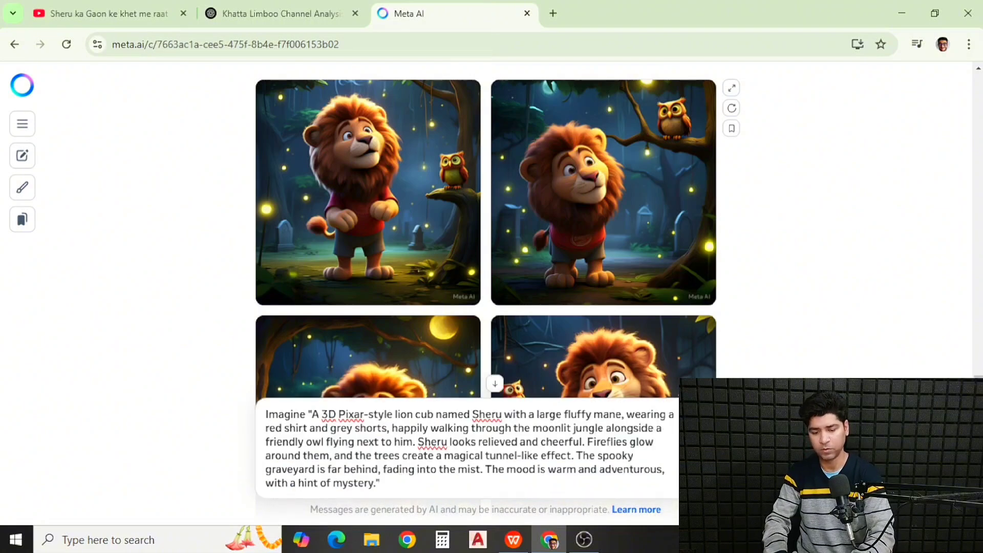
key("Return")
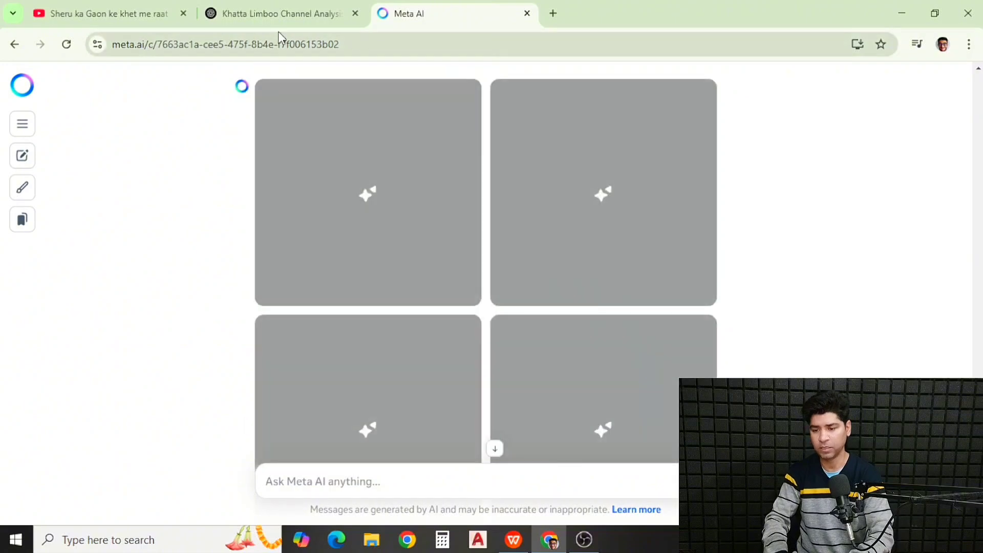
- Switch to ChatGPT and copy the text of the "Sheru Sleeping Peacefully" image prompt
left_click(285, 16)
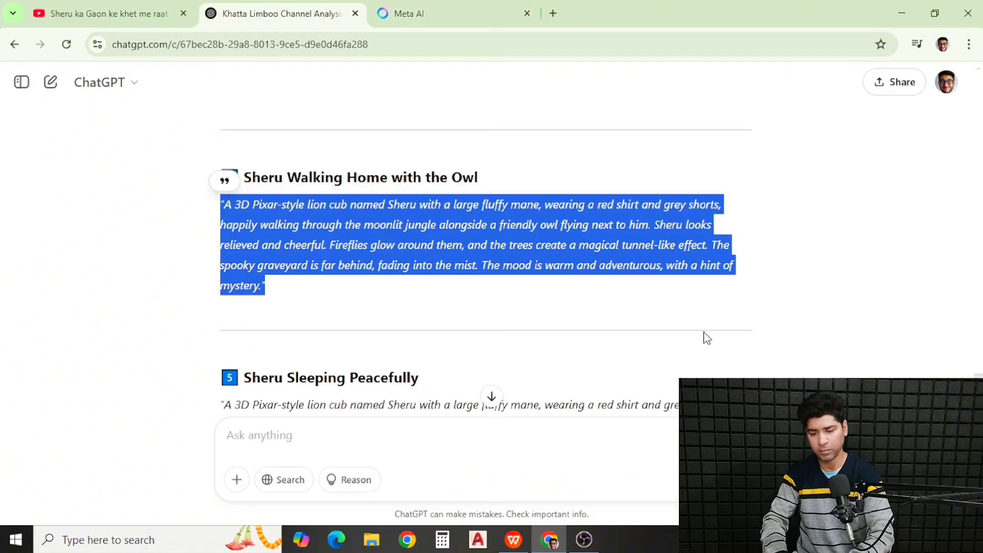
scroll(737, 343, "down", 3)
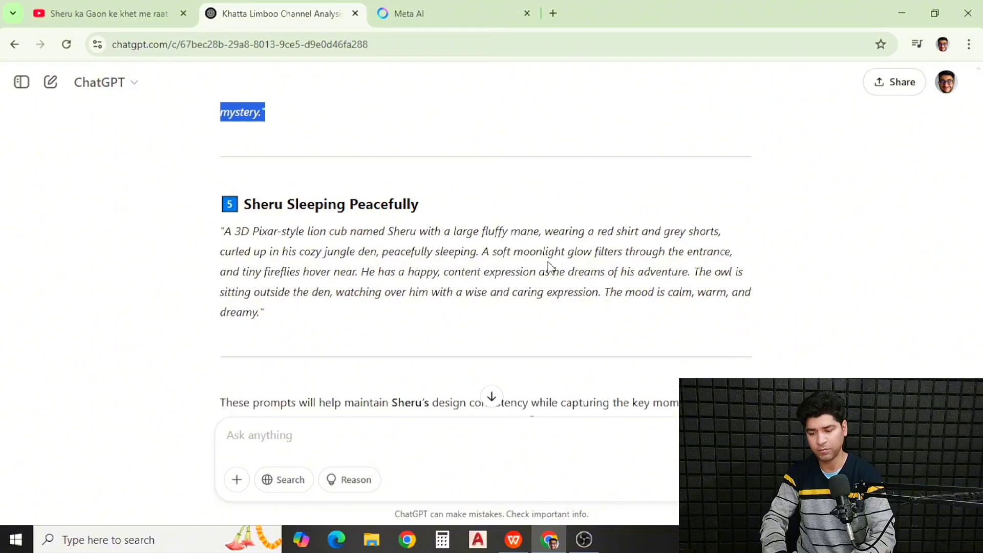
left_click_drag(285, 325, 220, 232)
key("ctrl+c")
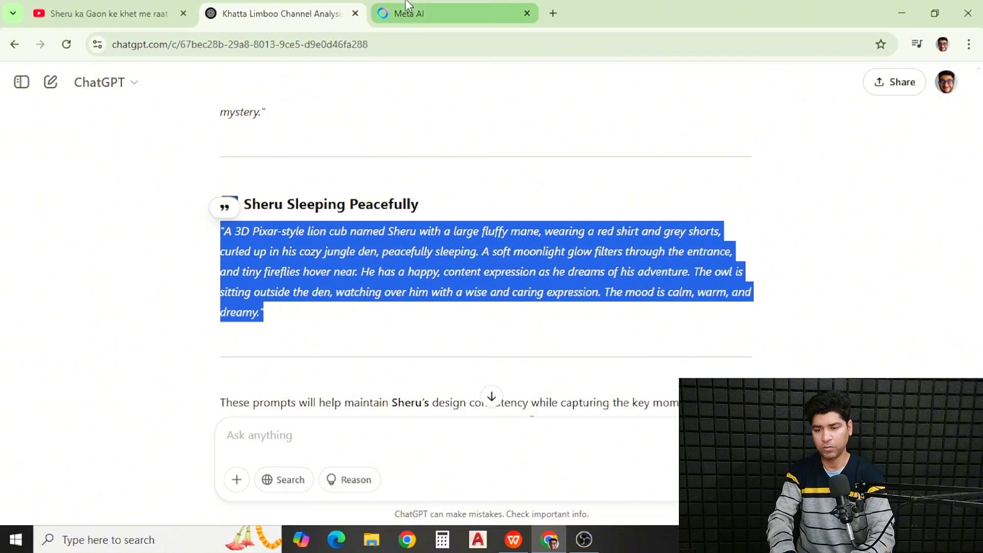
- Switch to Meta AI and generate images from "Imagine" followed by the copied "Sheru Sleeping Peacefully" prompt
left_click(389, 13)
left_click(376, 469)
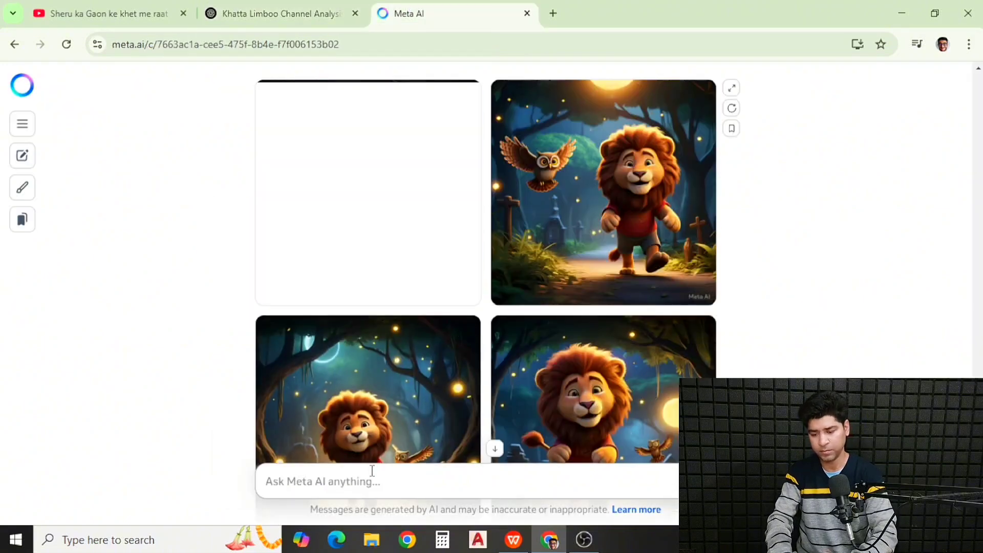
type("Imagine")
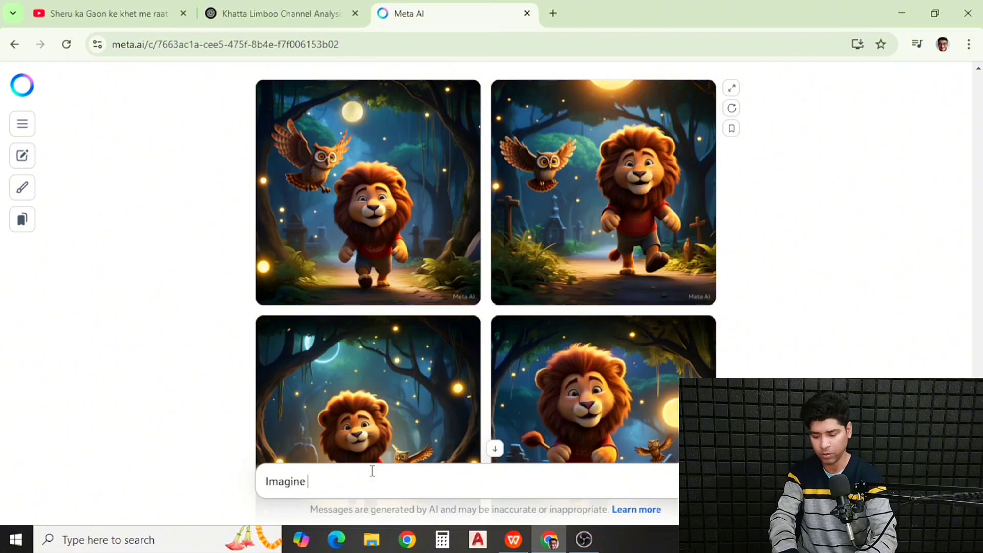
key("ctrl+v")
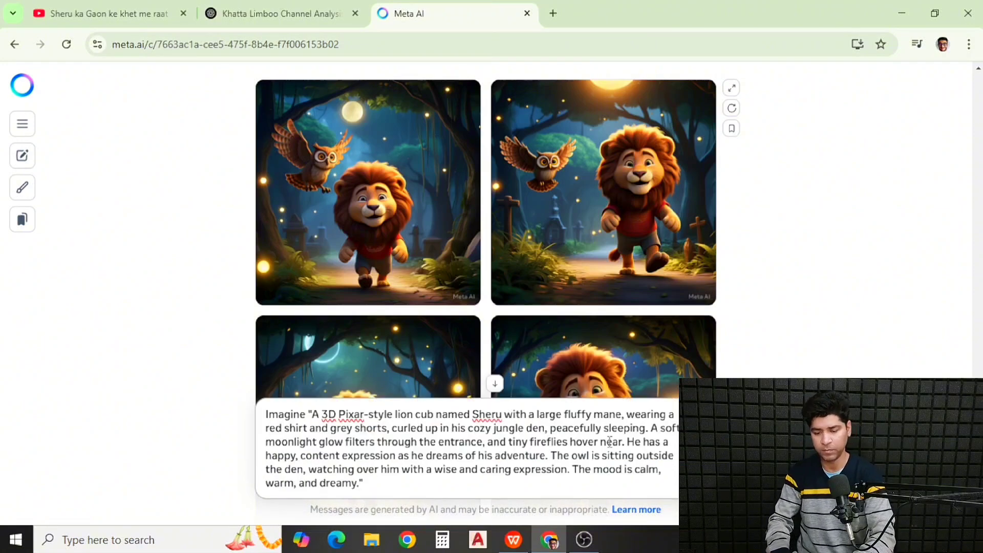
key("Return")
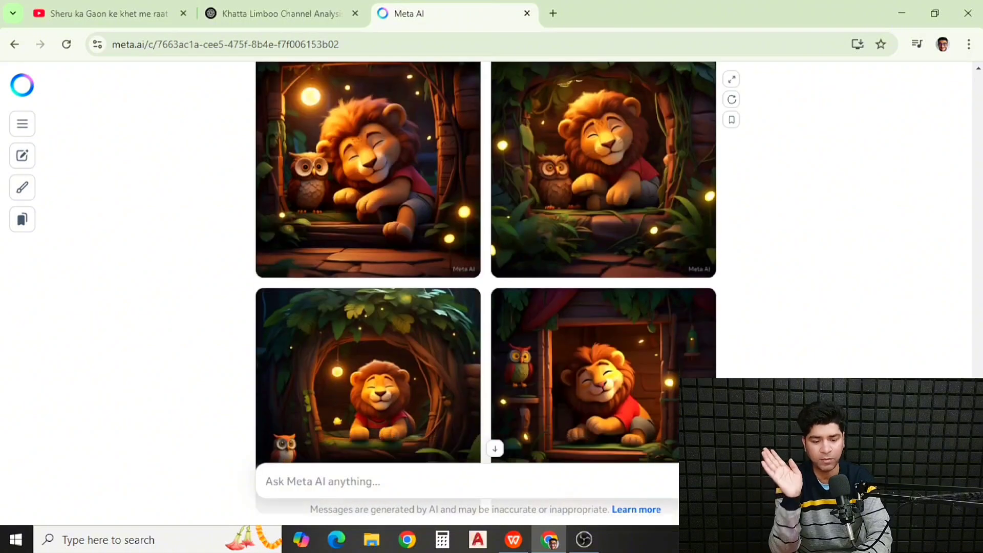
- Review the generated images of all scenes, from the sleeping den back to the first graveyard scene, for a consistent lion cub
scroll(486, 261, "up", 2)
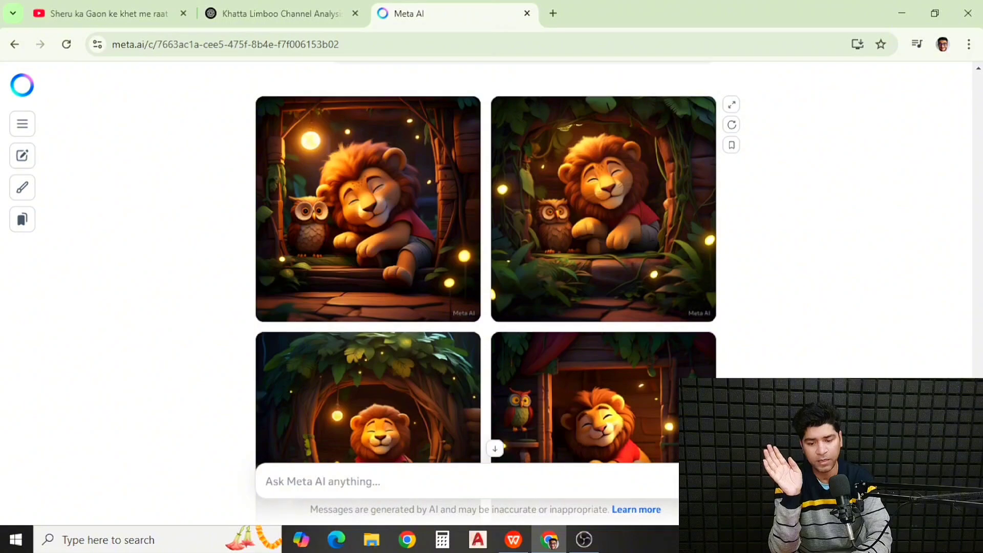
scroll(486, 261, "up", 10)
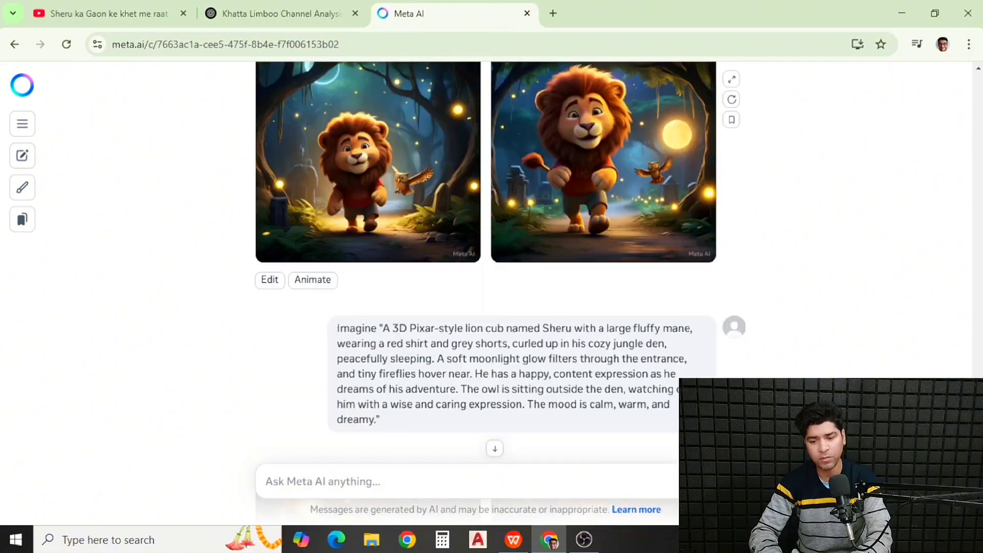
scroll(487, 261, "up", 10)
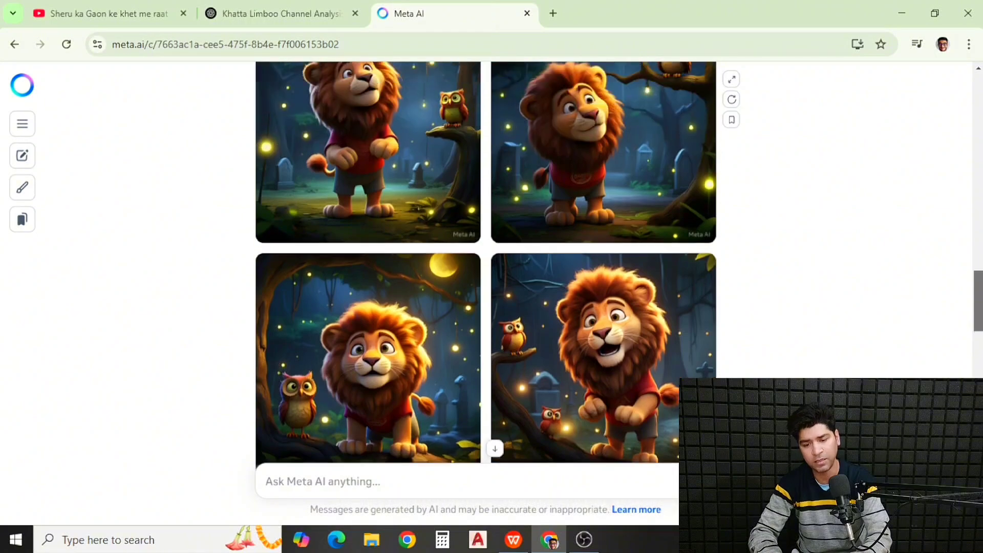
scroll(486, 261, "up", 10)
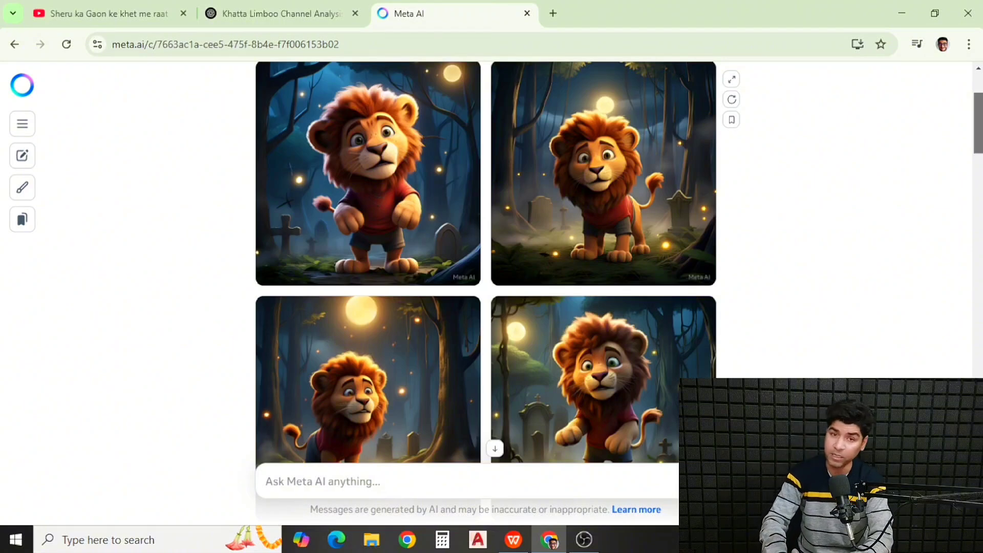
scroll(486, 287, "down", 1)
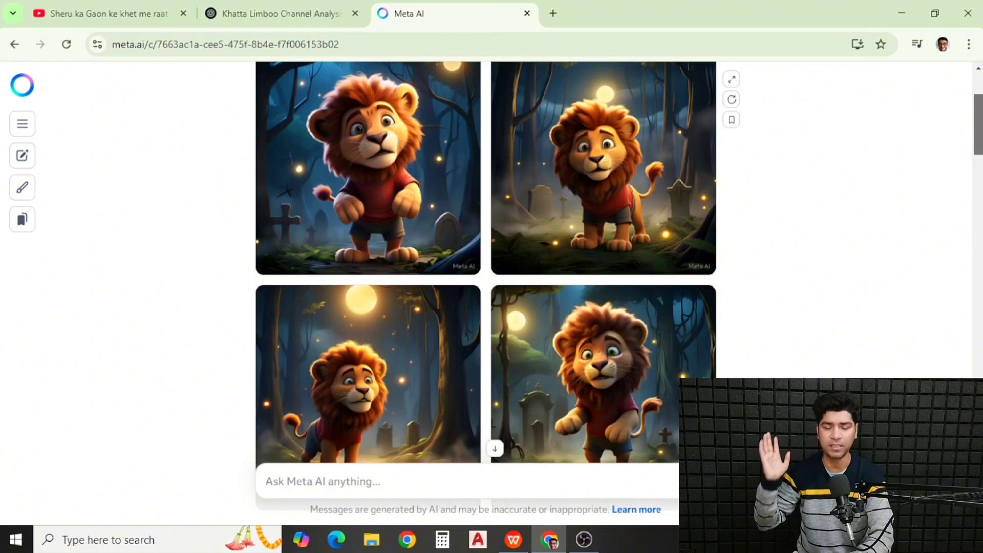
scroll(486, 287, "down", 2)
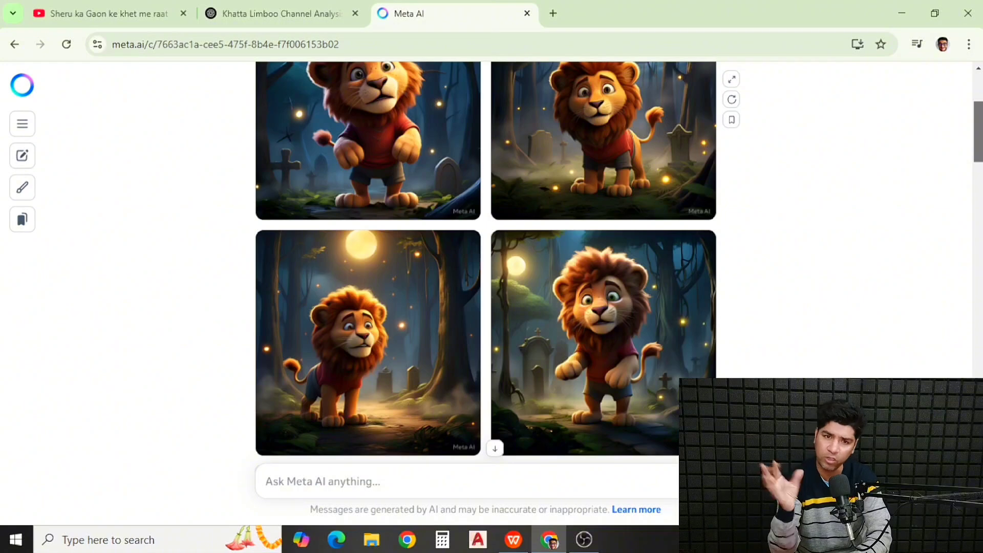
scroll(486, 256, "up", 3)
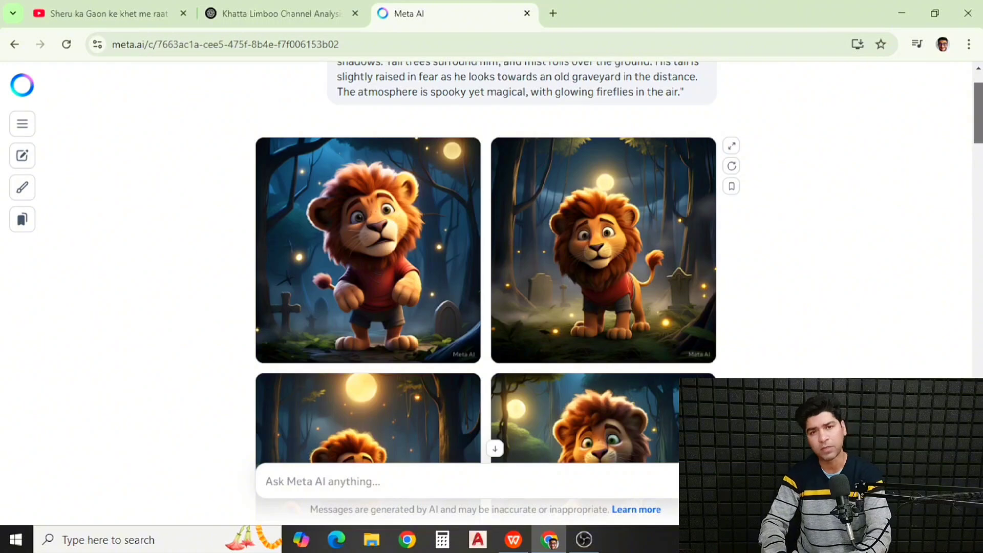
scroll(486, 256, "down", 2)
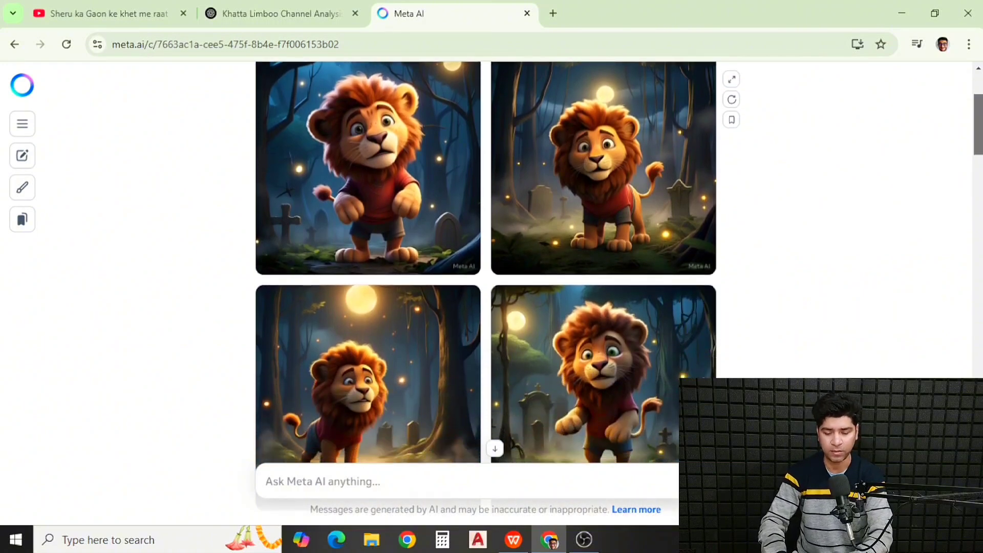
- Animate the image sets of the first graveyard scene, the strange sound scene and the owl meeting scene
scroll(486, 256, "down", 3)
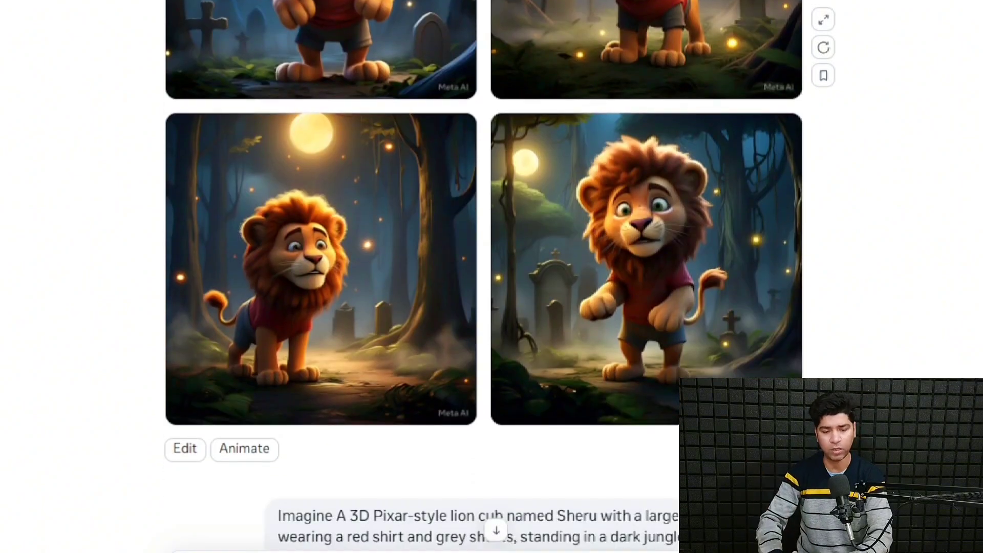
left_click(255, 456)
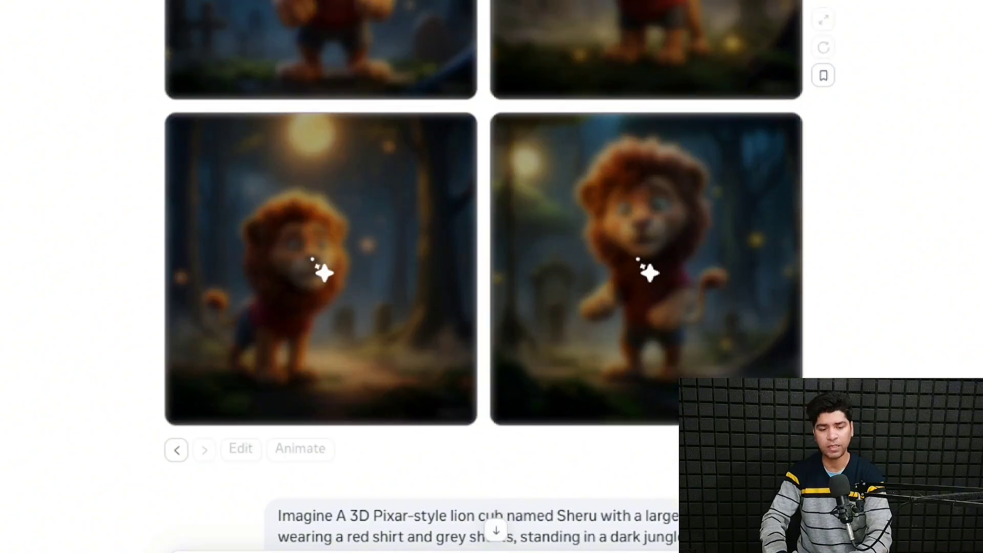
scroll(484, 276, "down", 12)
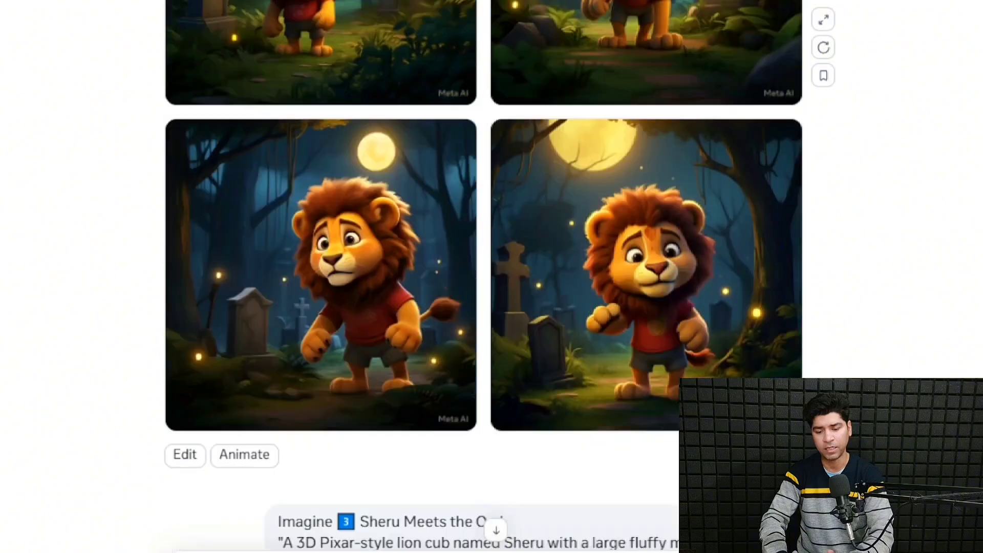
scroll(483, 276, "down", 2)
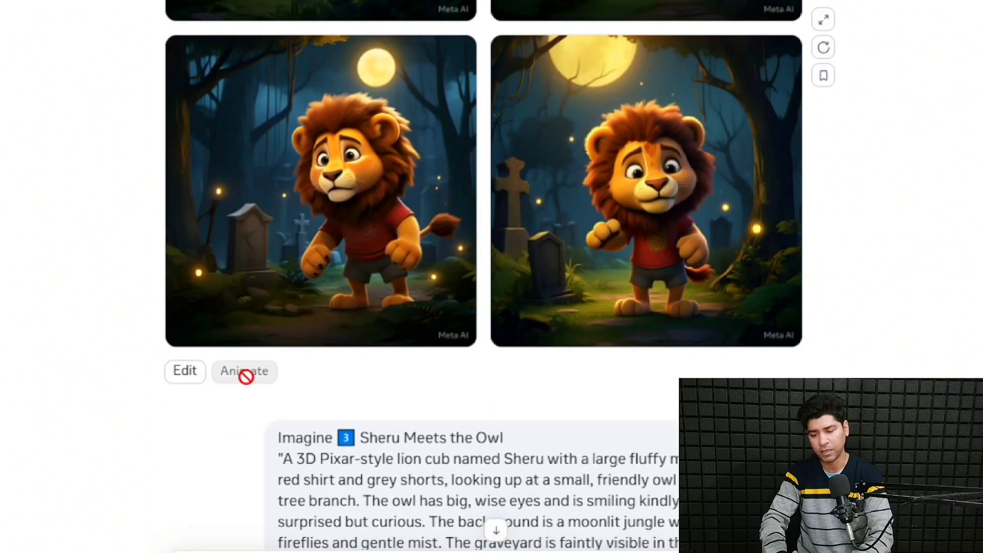
scroll(246, 379, "down", 15)
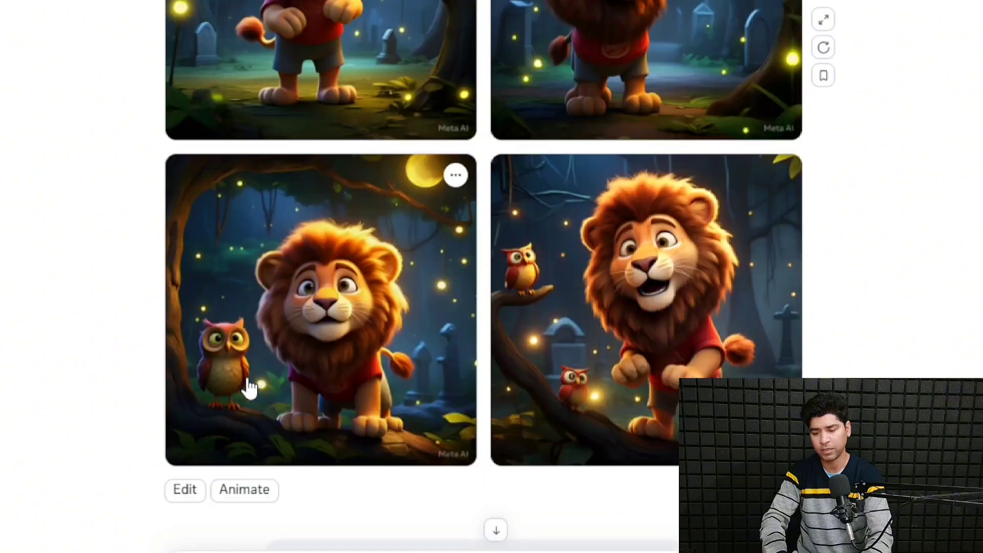
scroll(250, 388, "down", 1)
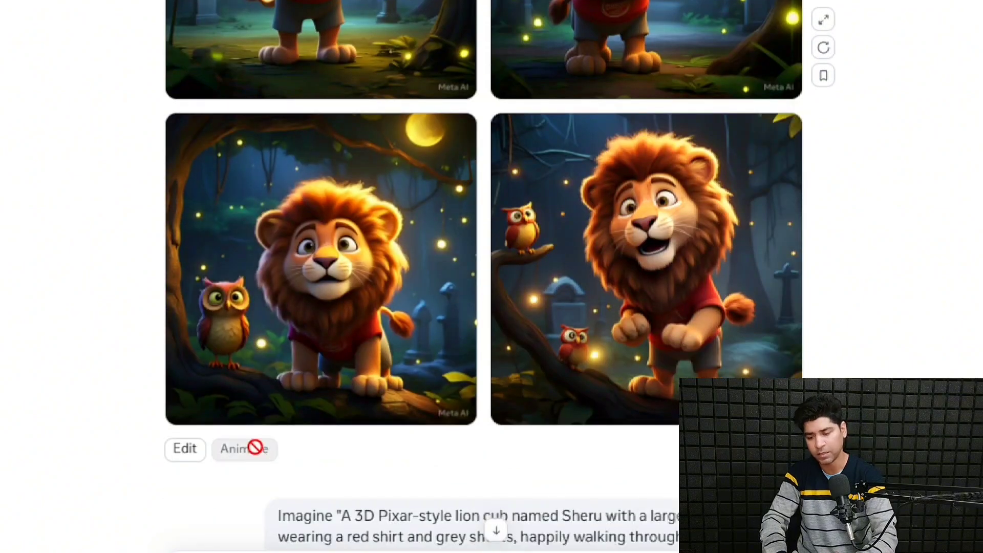
- Animate the image sets of Sheru walking home with the owl and Sheru sleeping in the den
scroll(259, 456, "down", 20)
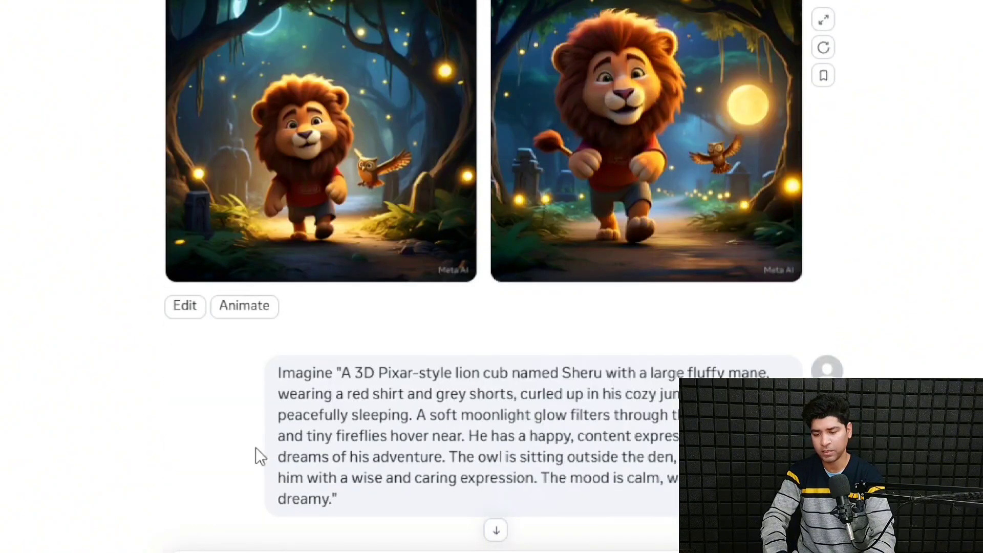
left_click(249, 307)
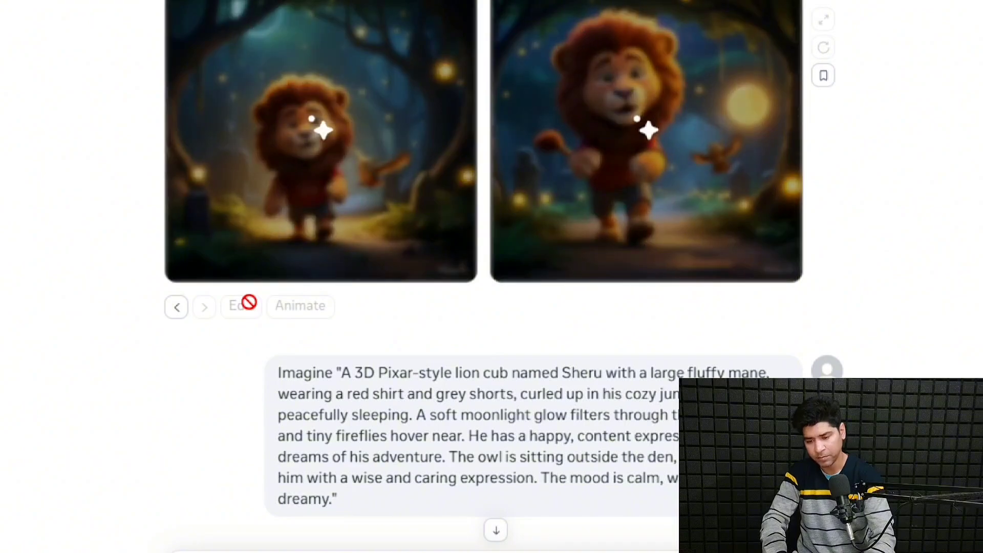
scroll(250, 305, "down", 12)
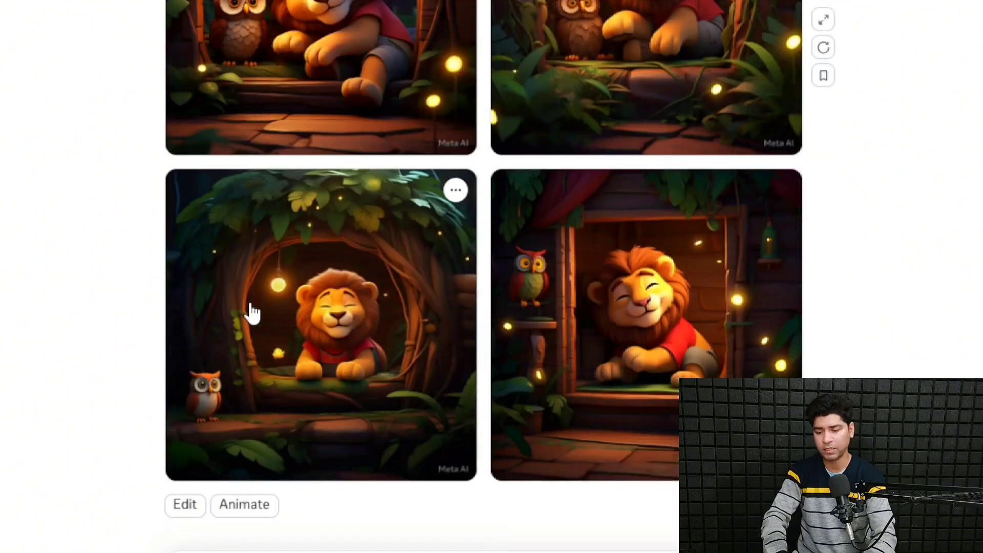
left_click(245, 506)
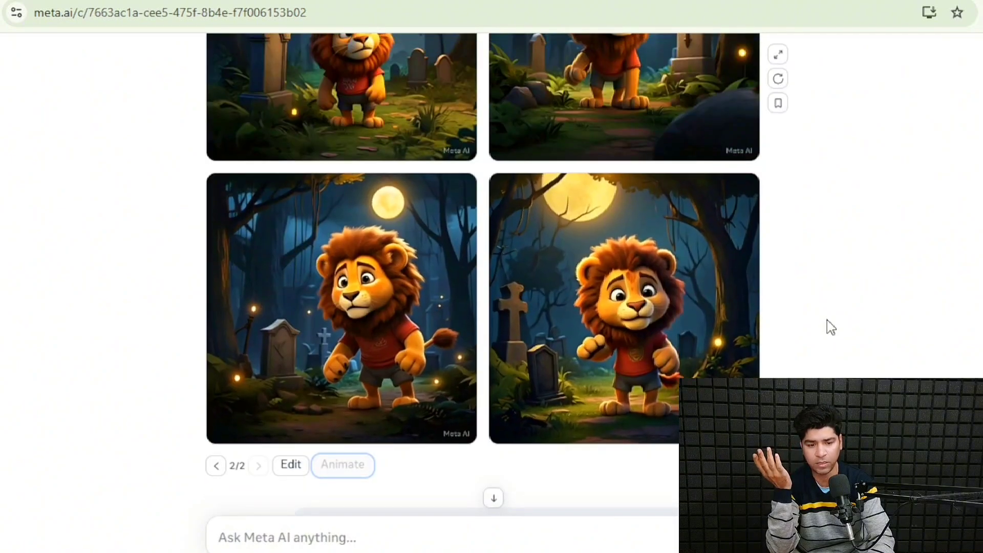
- Review the animated image sets of all scenes, from the first graveyard scene down to Sheru sleeping in the den
scroll(830, 326, "up", 4)
scroll(827, 319, "up", 2)
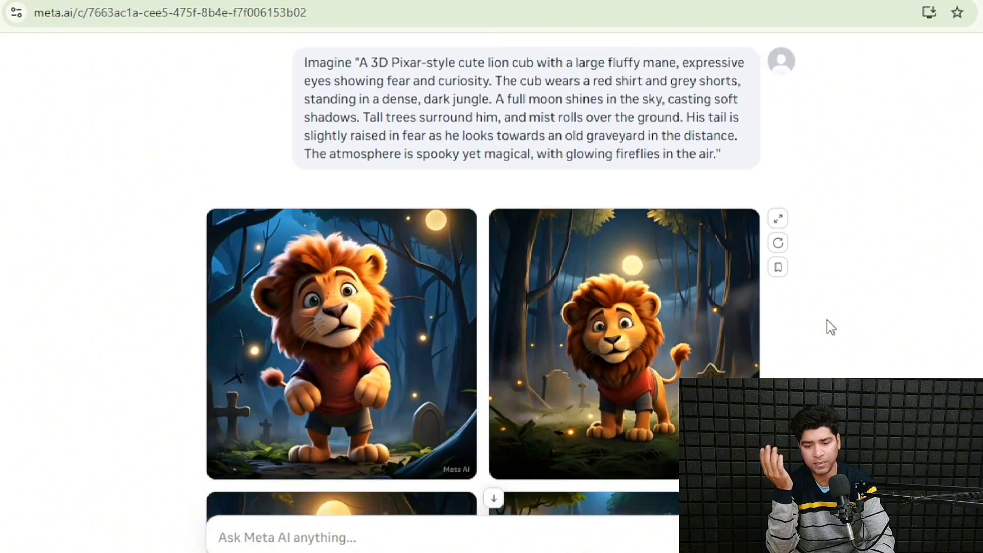
scroll(827, 320, "down", 4)
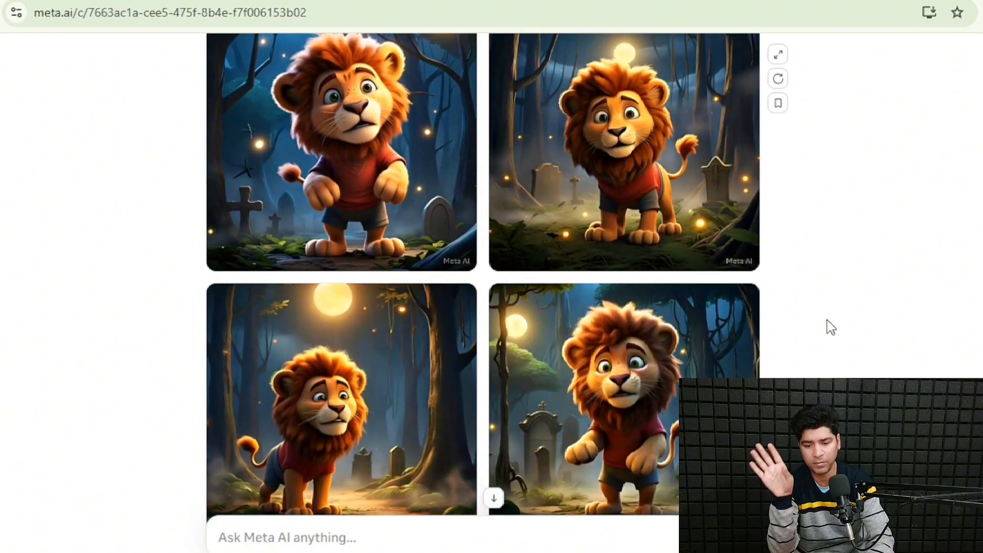
scroll(827, 319, "down", 1)
scroll(826, 320, "down", 10)
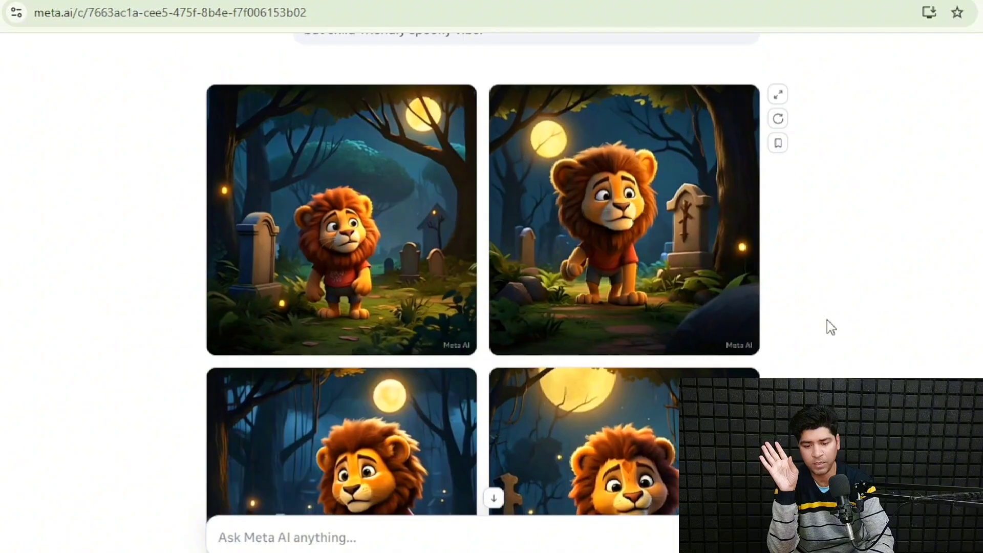
scroll(827, 319, "down", 10)
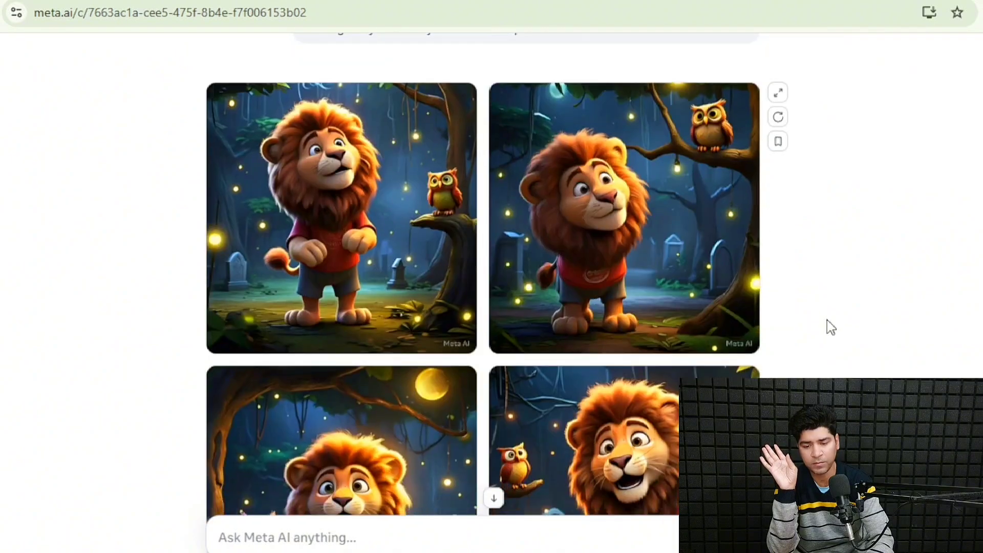
scroll(827, 319, "down", 10)
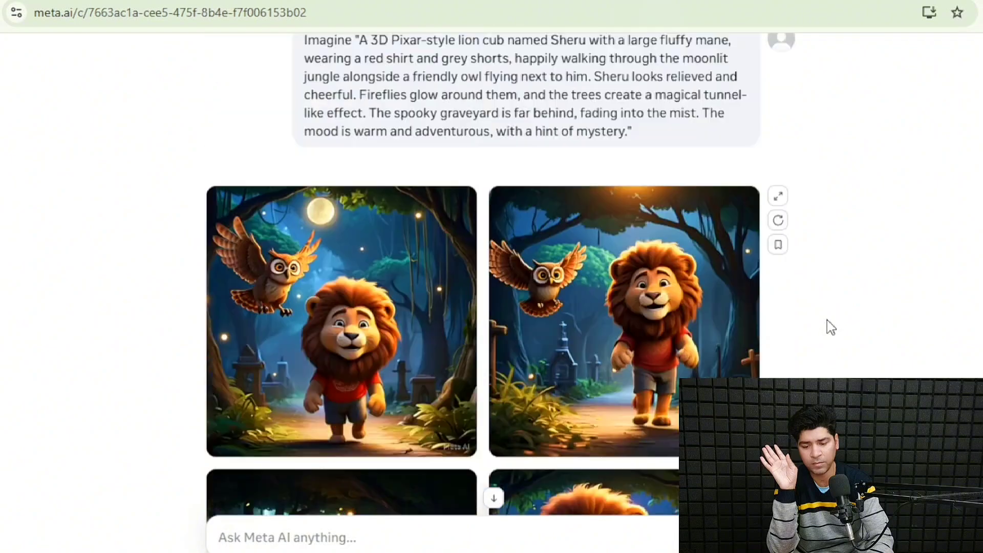
scroll(827, 319, "down", 5)
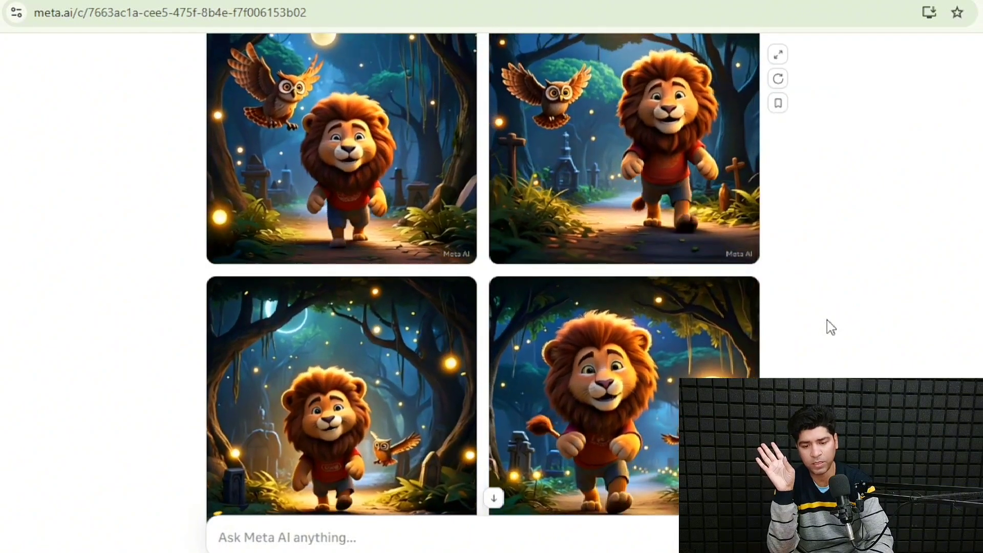
scroll(827, 321, "down", 8)
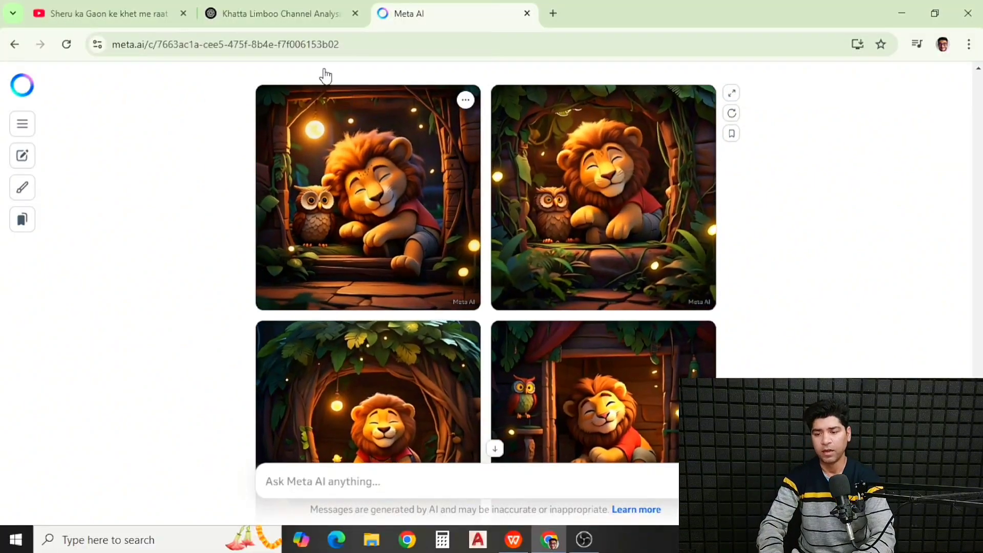
- Switch to the ChatGPT conversation and copy the Hindi story text about Sheru, without its title and closing "समाप्त!"
left_click(281, 3)
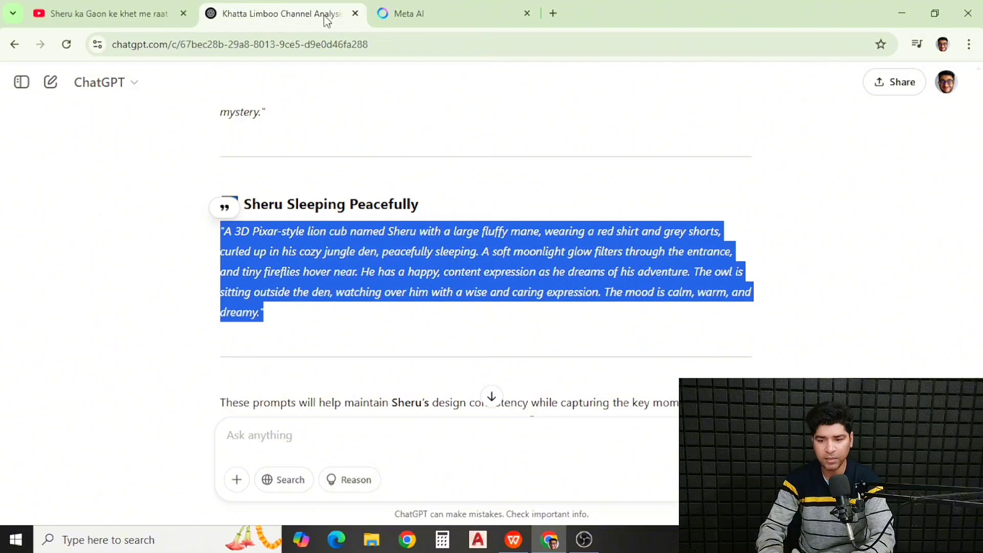
left_click(643, 137)
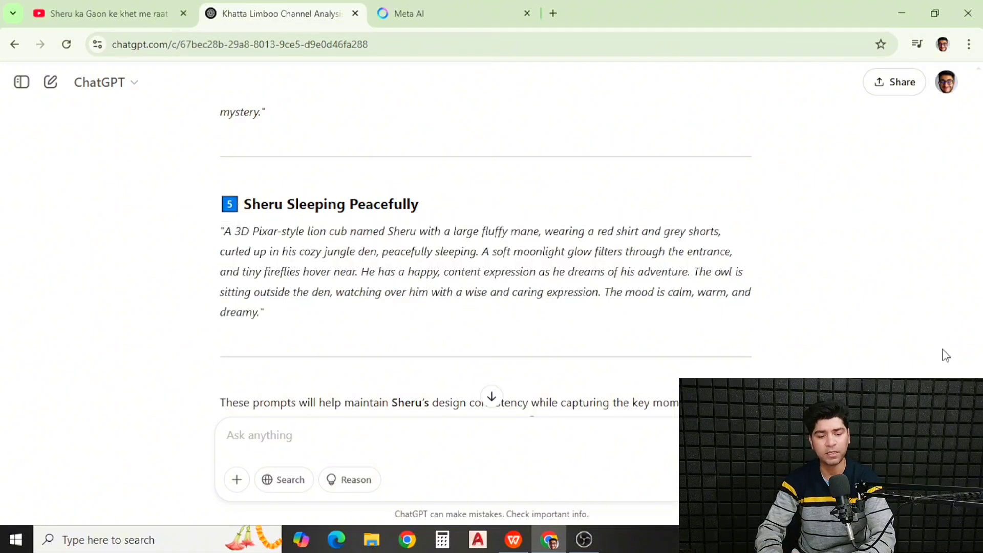
scroll(980, 364, "up", 13)
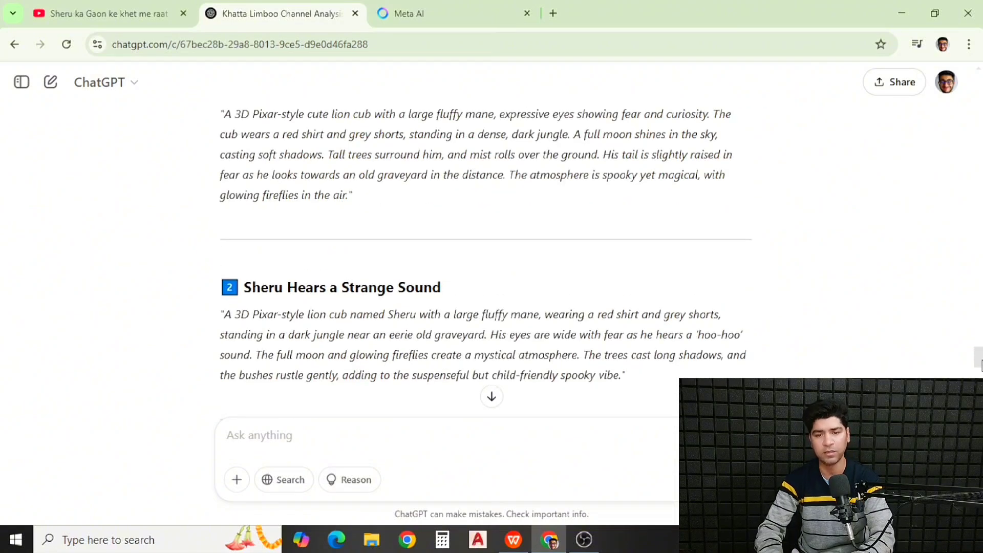
scroll(980, 365, "up", 10)
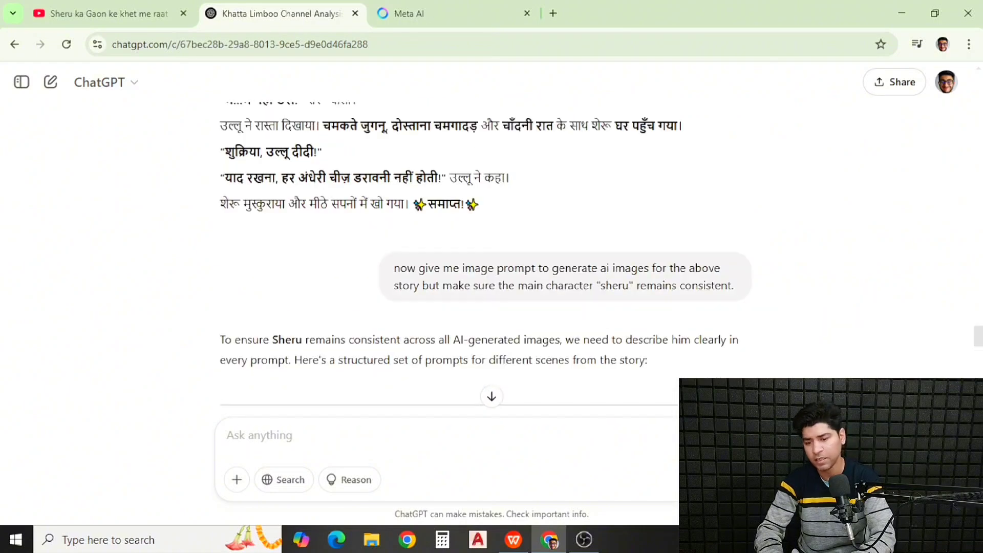
scroll(981, 365, "up", 1)
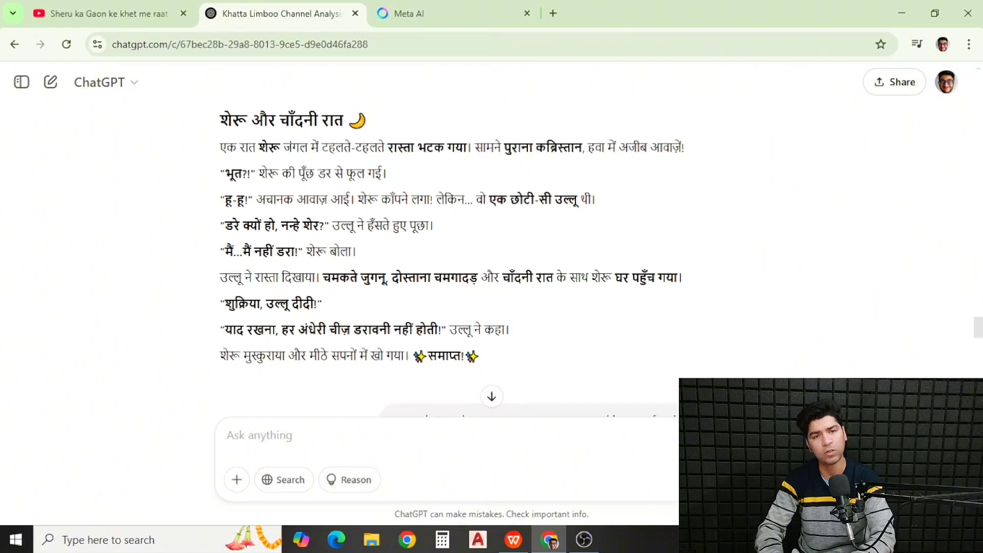
mouse_move(712, 367)
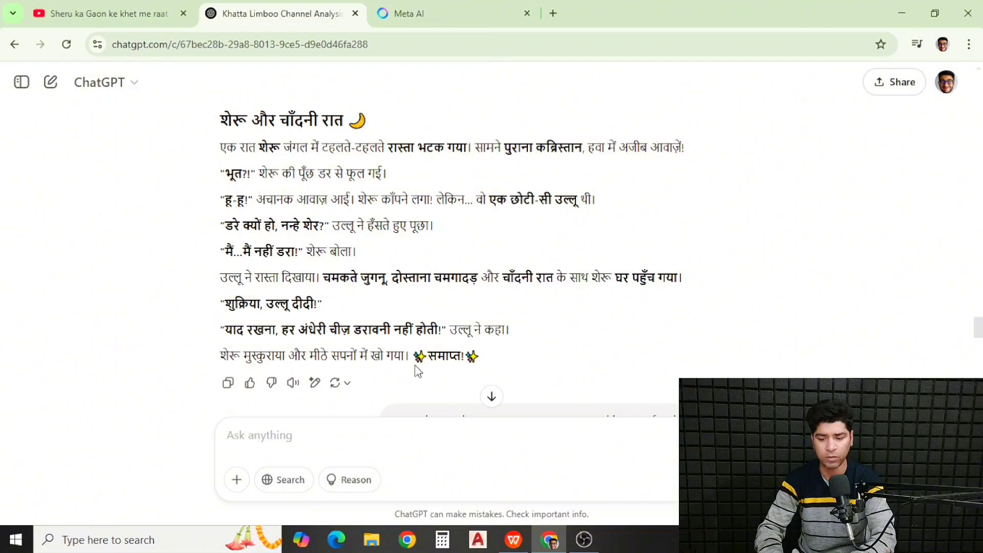
left_click_drag(412, 359, 220, 153)
key("ctrl+c")
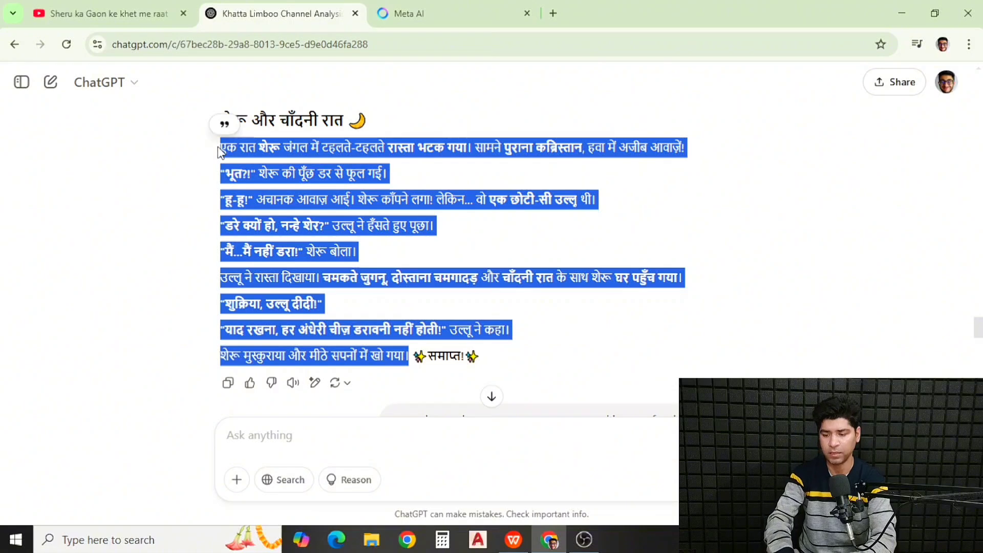
- Open ElevenLabs in a new browser tab and paste the copied Hindi story into its Text to Speech tool
left_click(552, 14)
type("ele")
key("Return")
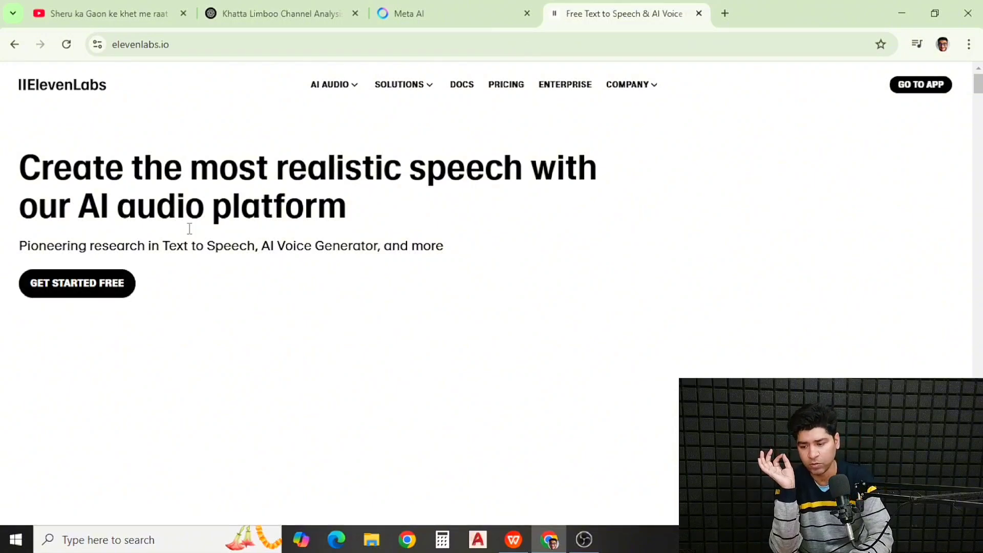
left_click(104, 292)
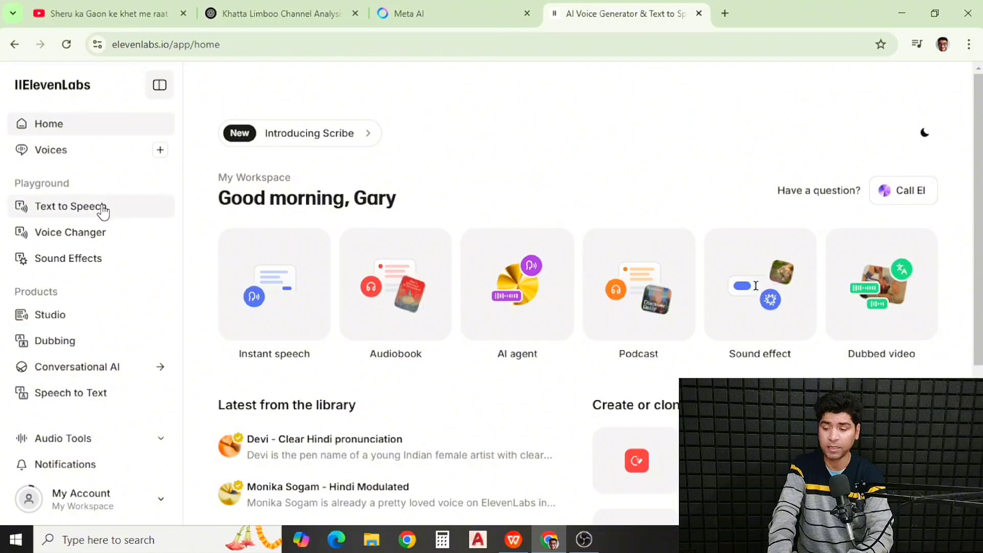
left_click(103, 210)
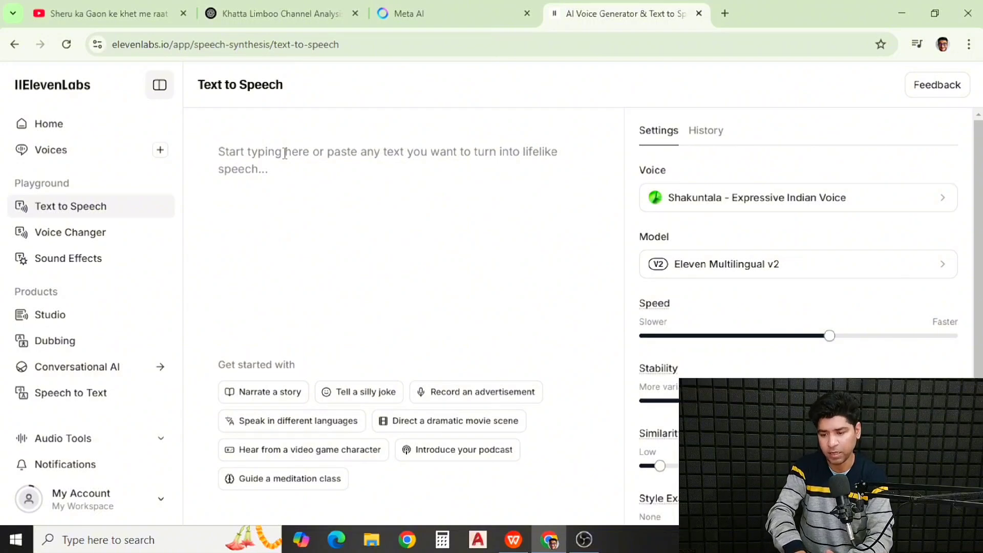
key("ctrl+v")
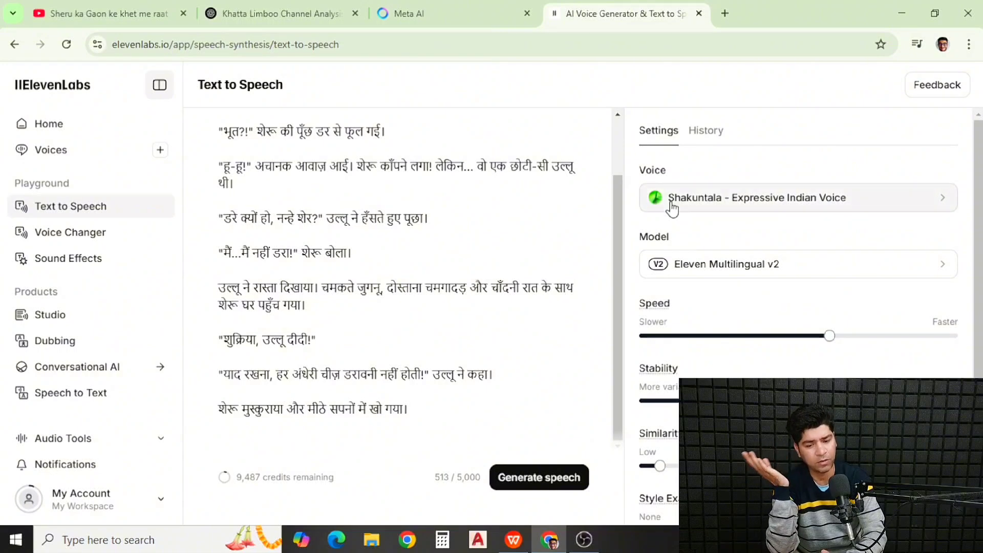
- Preview the "Shakuntala - Expressive Indian Voice" sample in the voice selection
left_click(671, 204)
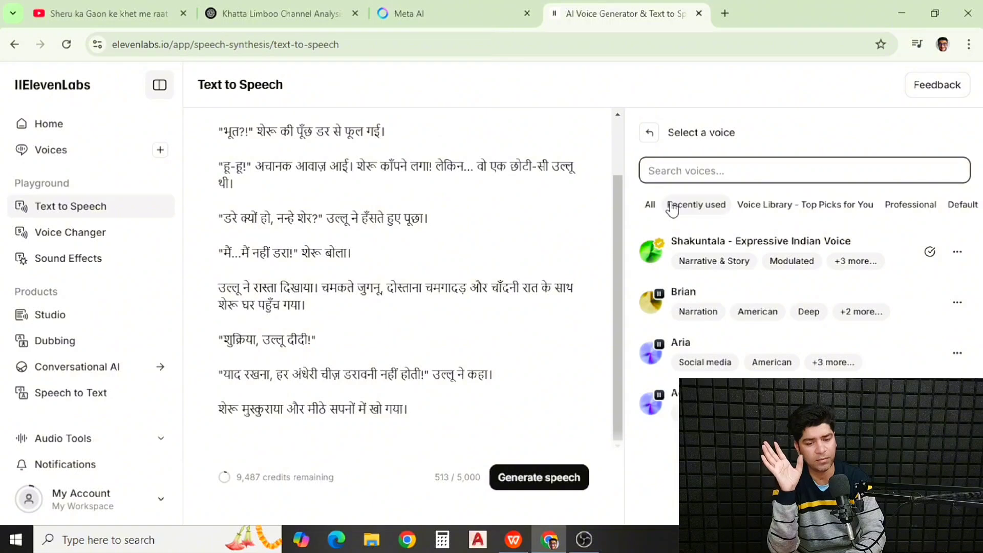
left_click(650, 252)
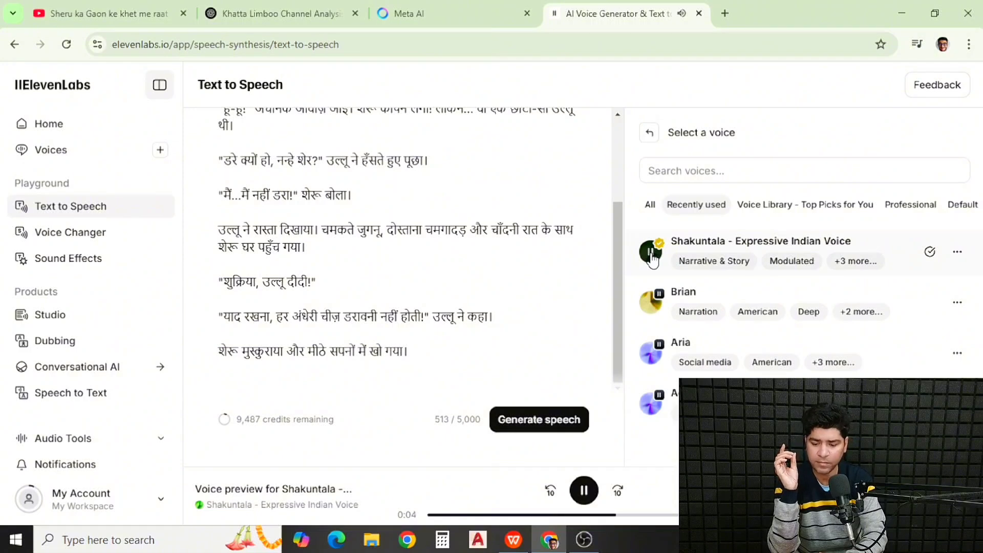
left_click(650, 253)
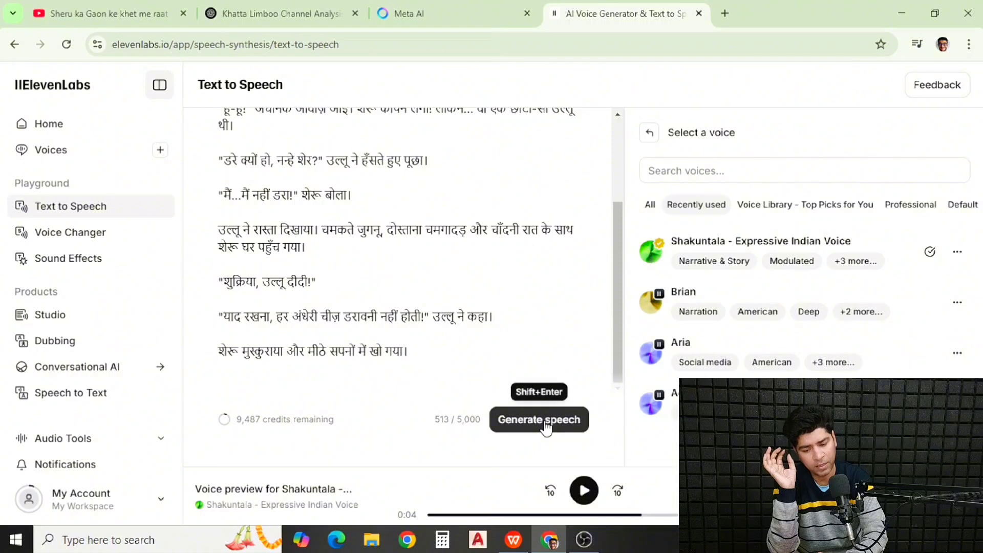
- Generate the story's speech with the Shakuntala voice and listen to the beginning of the result
left_click(545, 427)
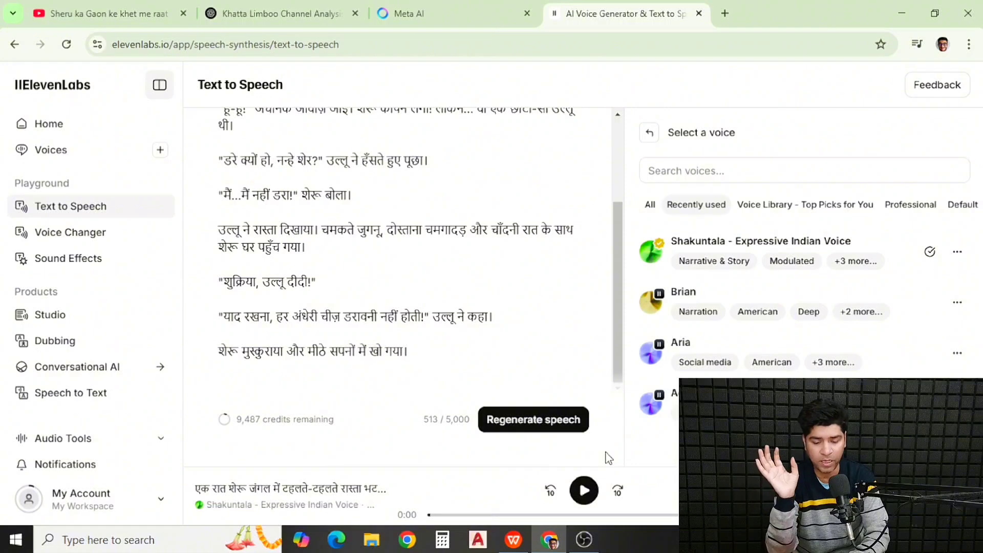
left_click(586, 490)
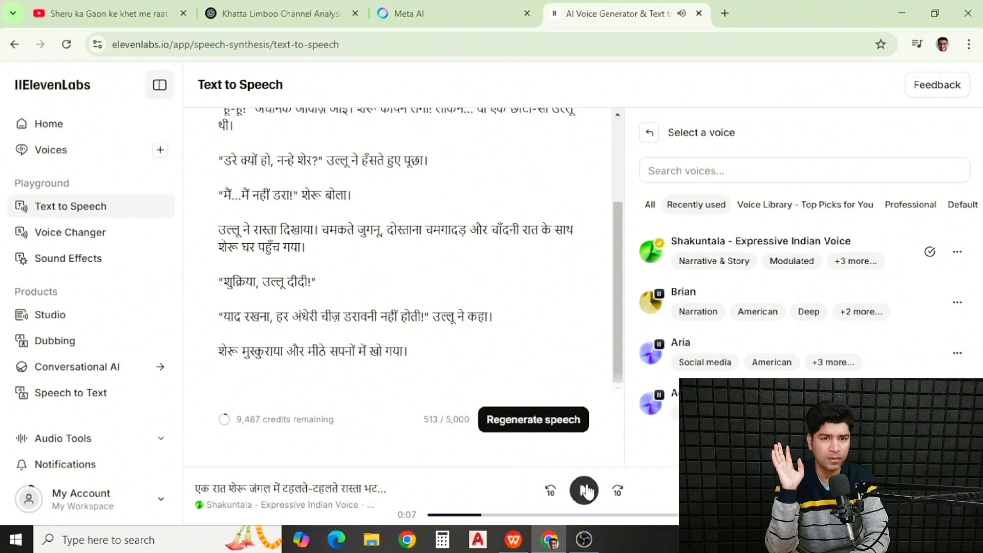
left_click(586, 490)
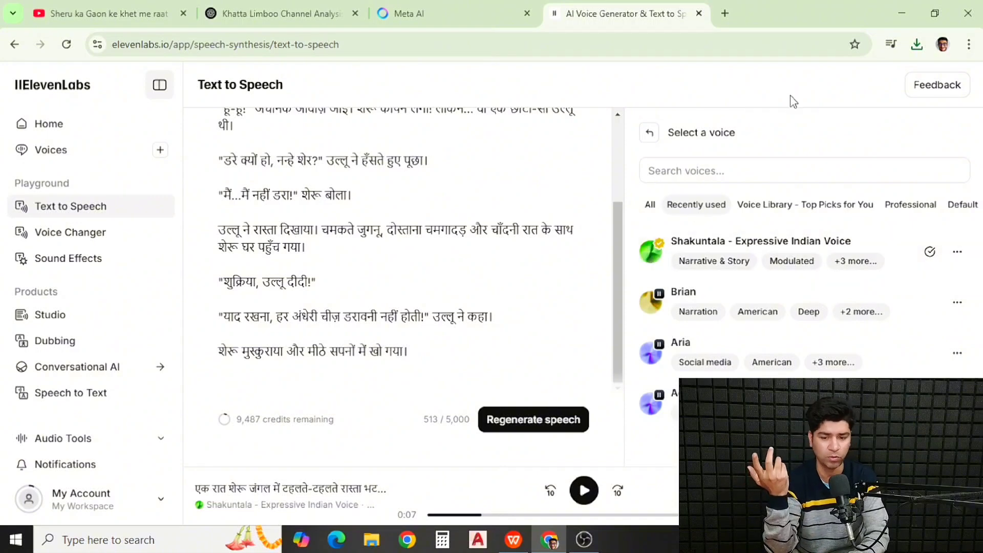
- Return to Meta AI and download the first animated clip of the first graveyard scene
left_click(480, 19)
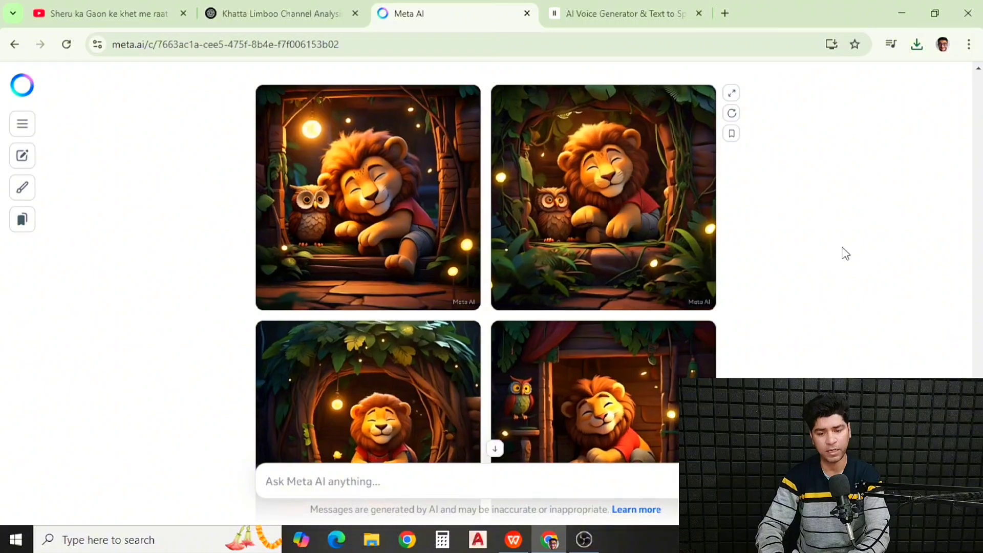
left_click(623, 6)
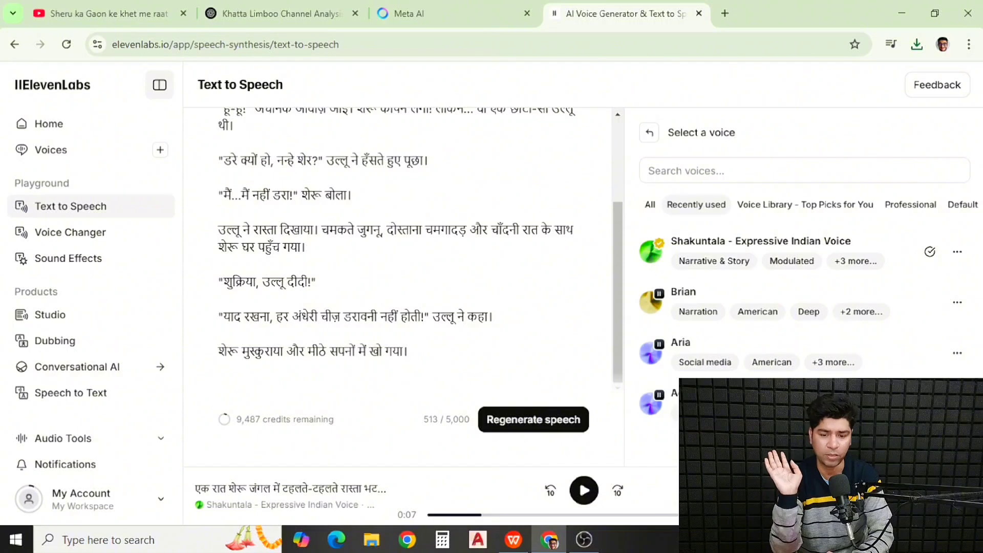
left_click(461, 24)
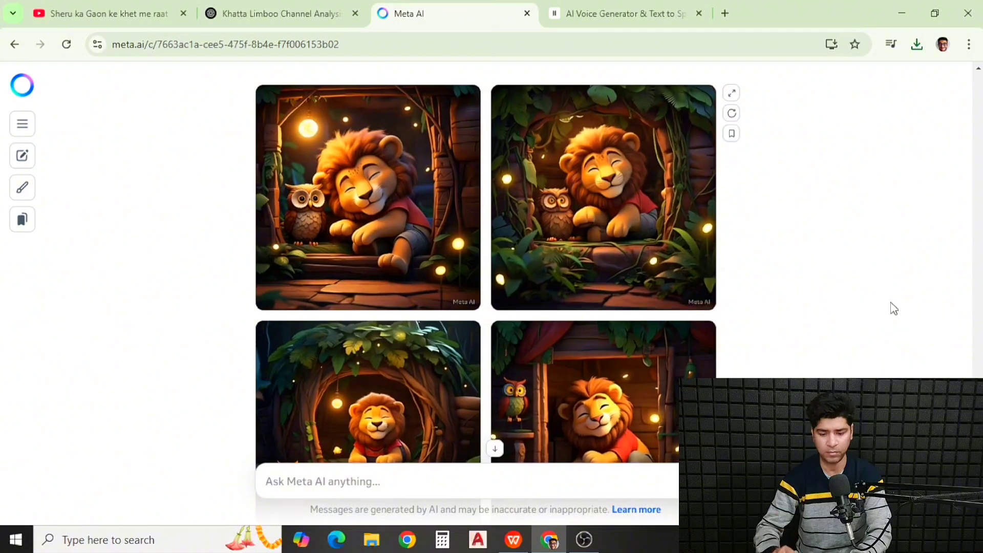
scroll(893, 308, "up", 10)
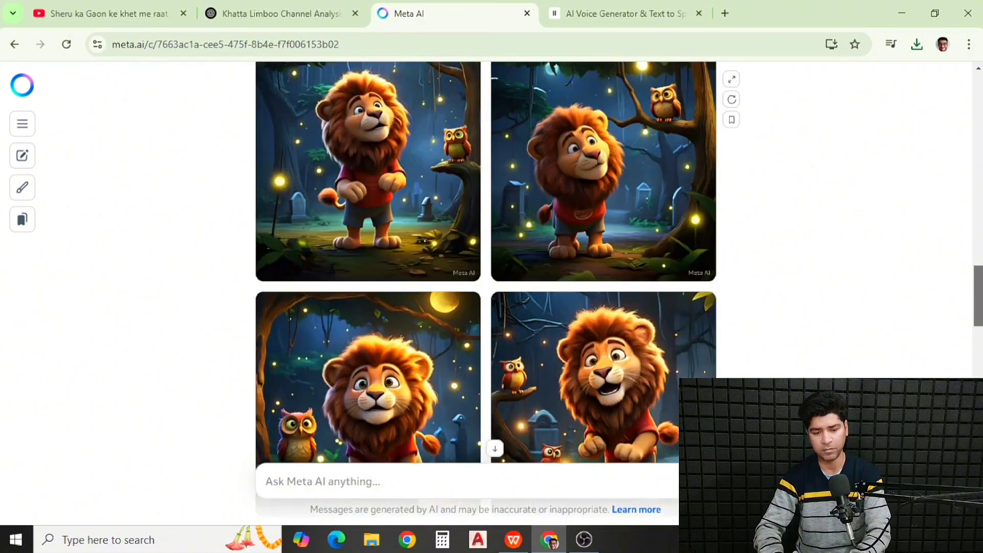
left_click_drag(978, 297, 979, 132)
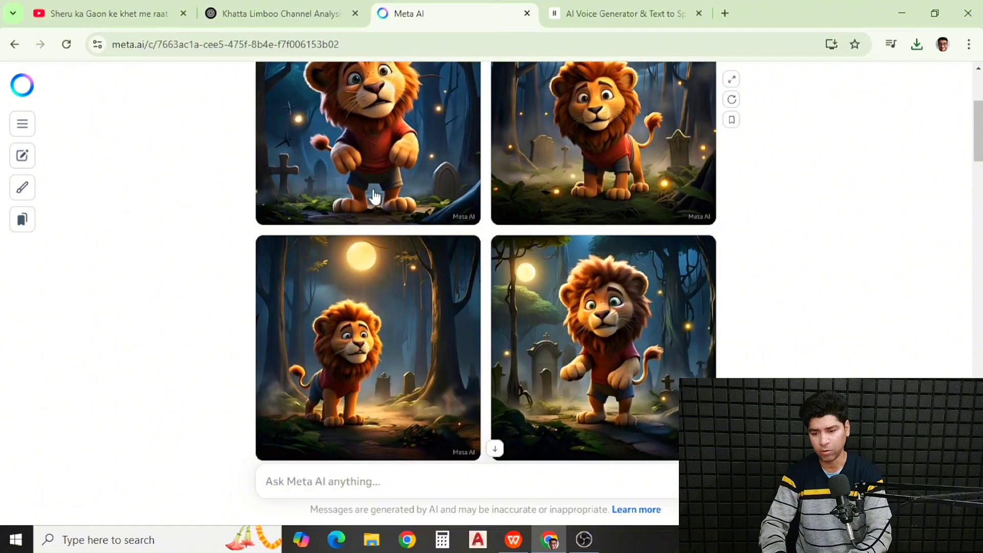
scroll(980, 120, "up", 1)
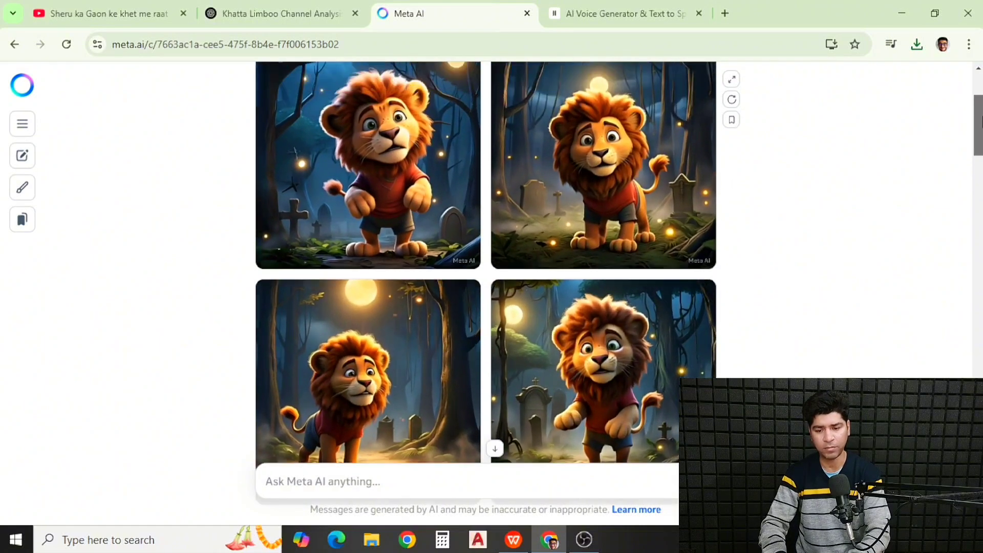
scroll(980, 121, "up", 1)
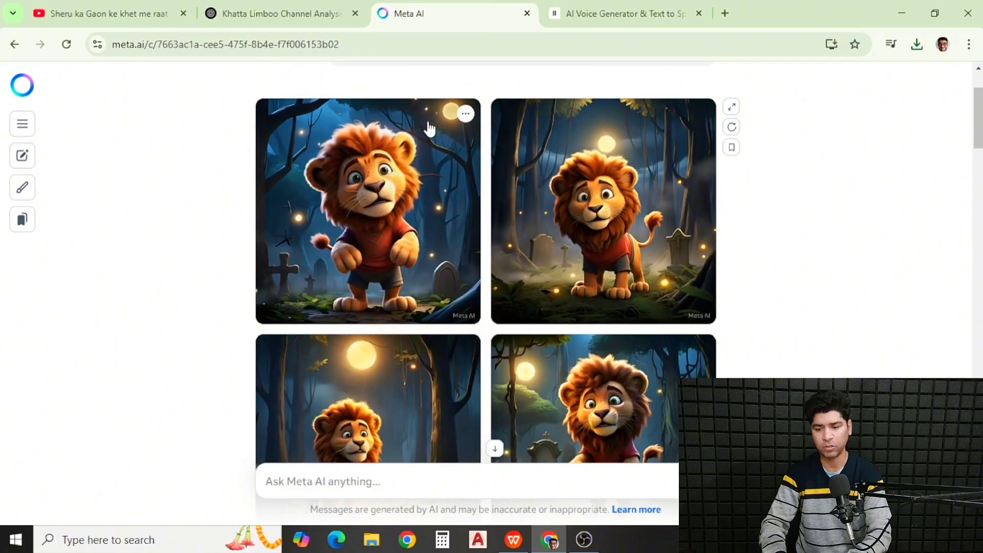
left_click(466, 116)
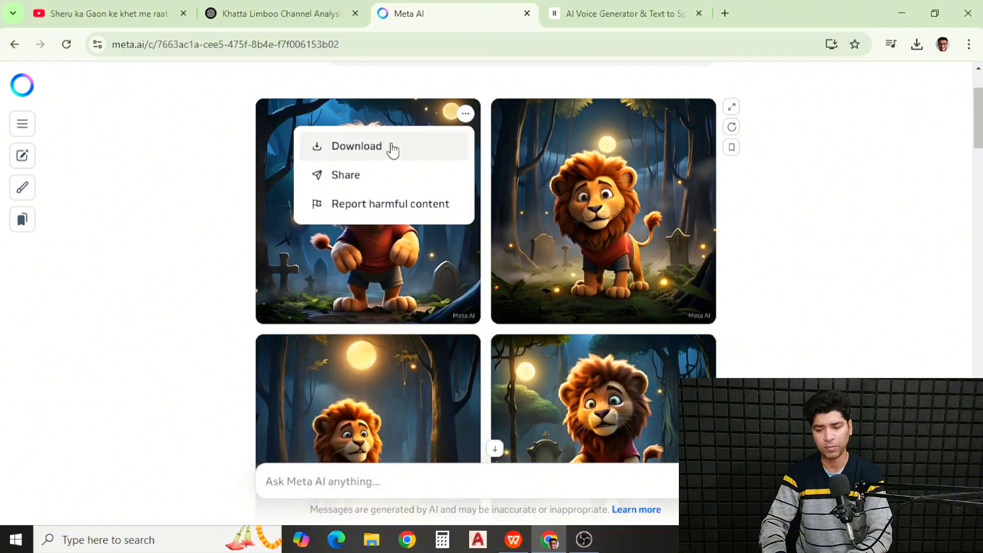
left_click(393, 148)
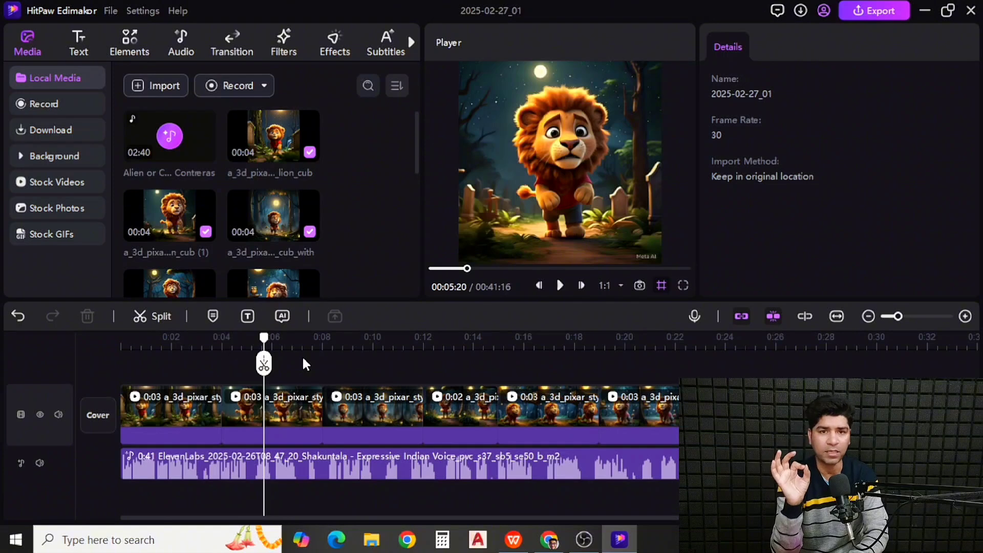
- Set the video project's aspect ratio in HitPaw Edimakor to the 9:16 TikTok & Shorts format
left_click(617, 287)
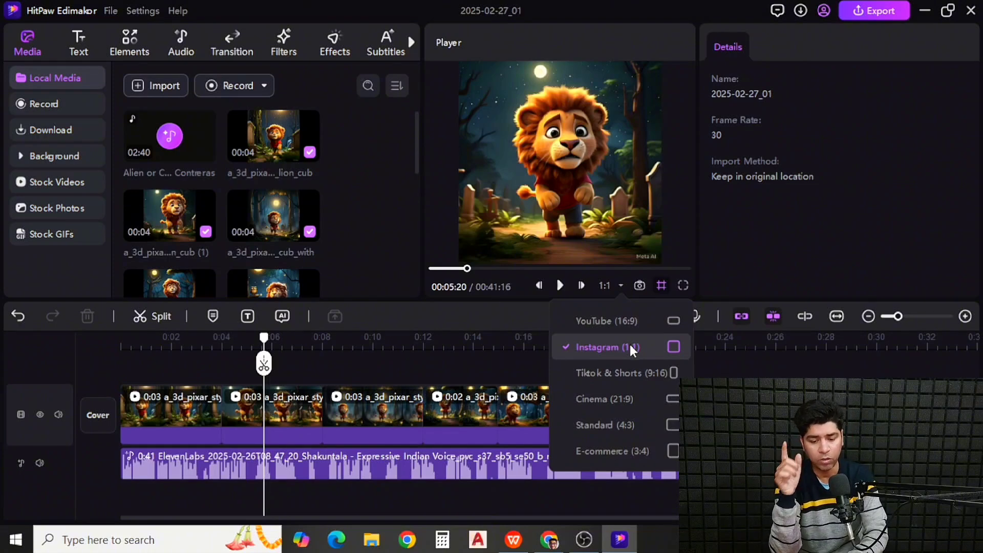
left_click(638, 375)
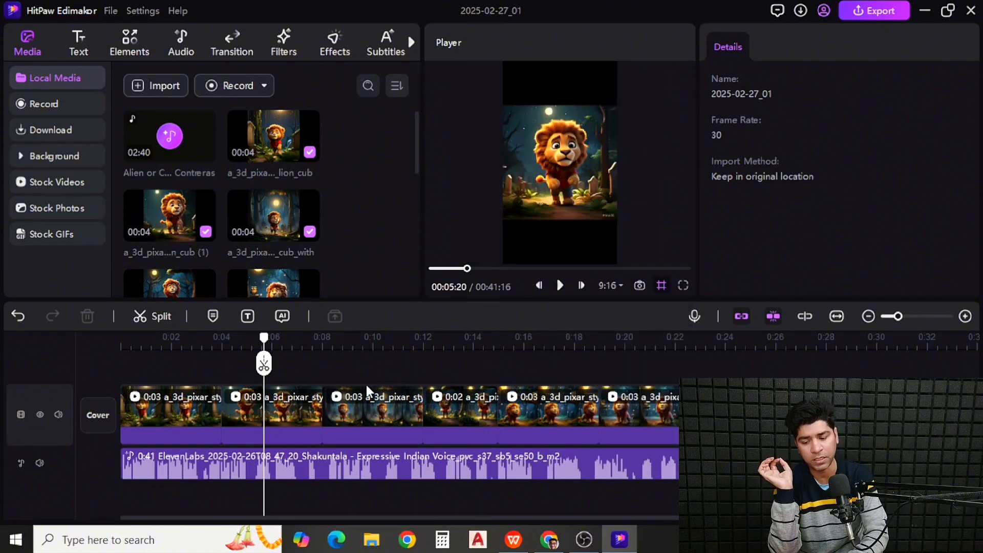
- Try enlarging the second video clip to 179% to fill the vertical frame, and set its zoom back to 100%
left_click(284, 405)
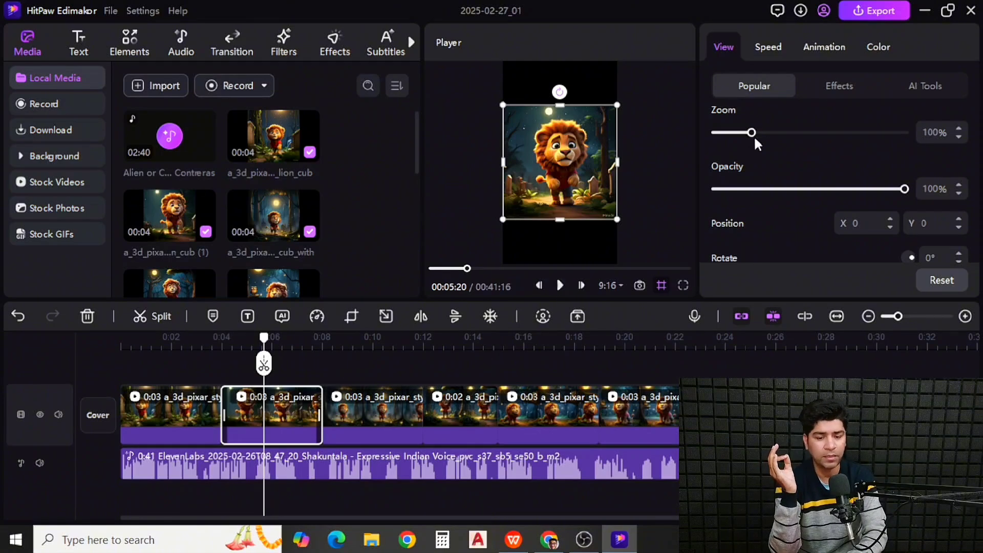
left_click_drag(751, 132, 783, 134)
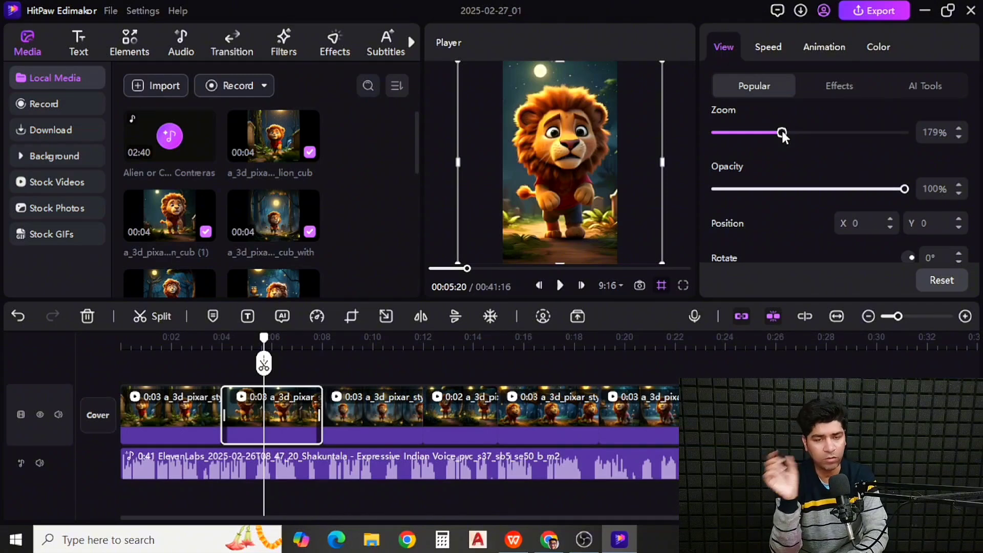
left_click_drag(781, 133, 752, 132)
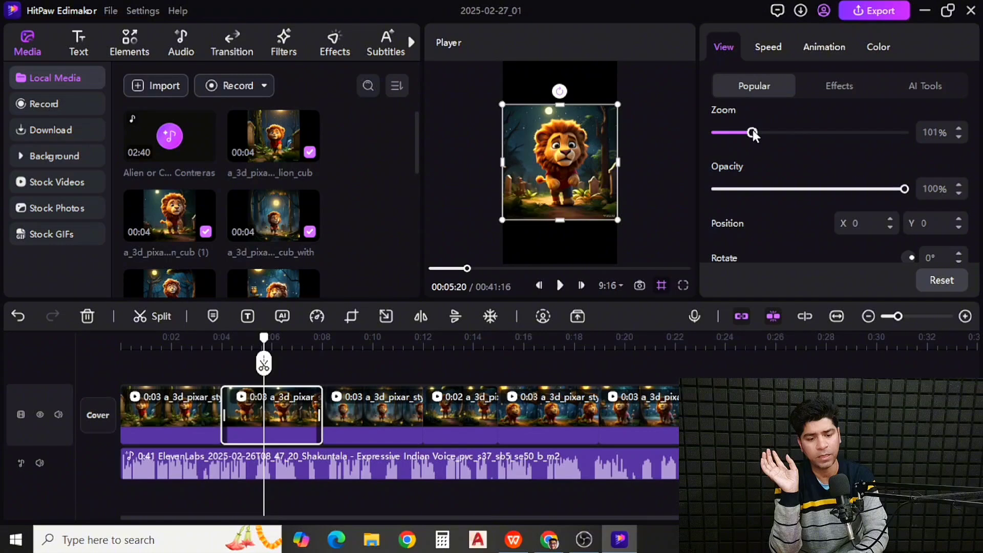
left_click(959, 137)
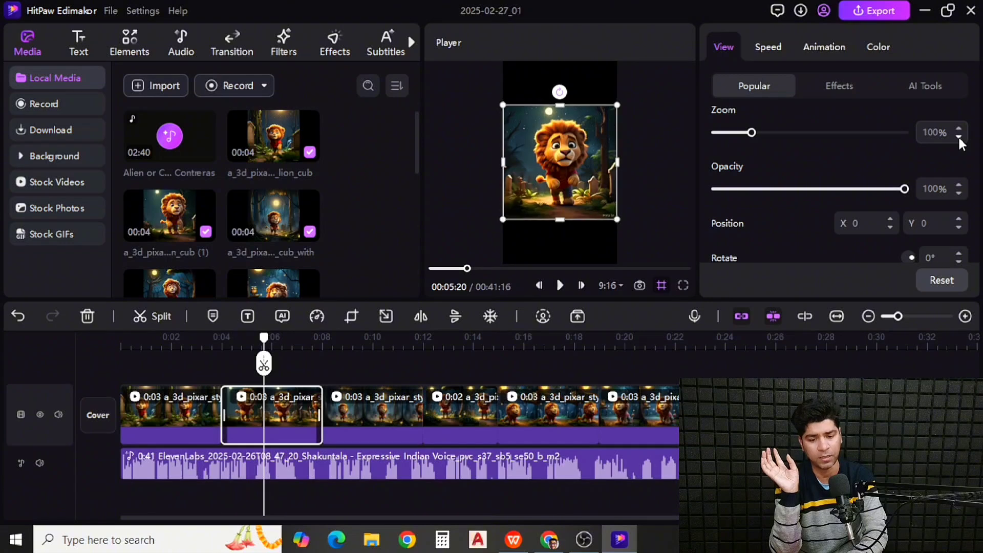
- Change the project's aspect ratio to Instagram (1:1) and check the framing of several clips along the timeline
left_click(610, 285)
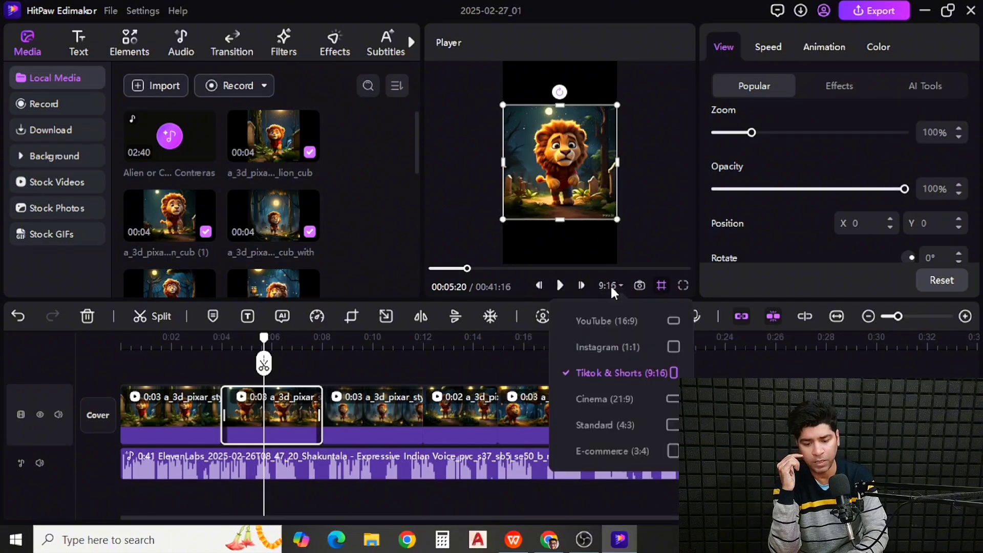
left_click(656, 347)
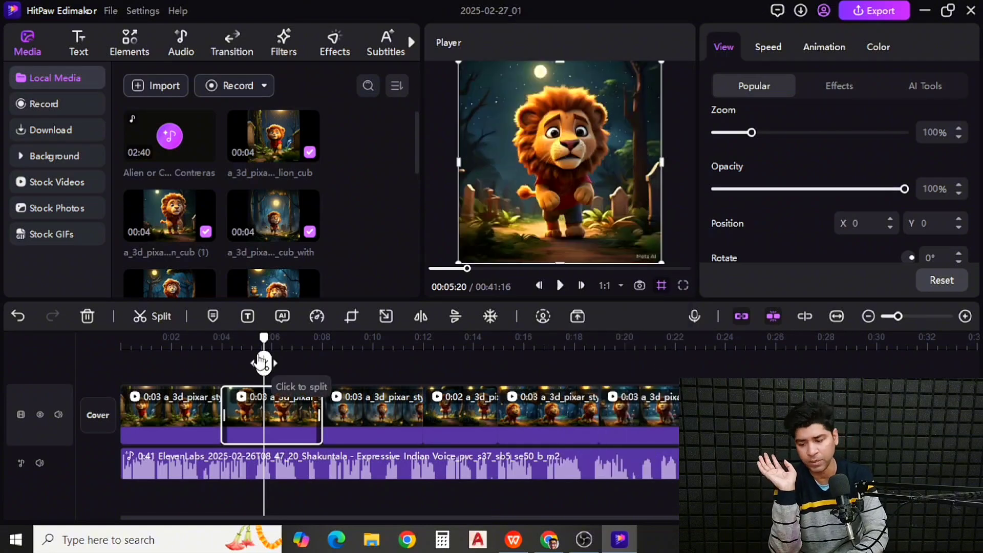
left_click(168, 358)
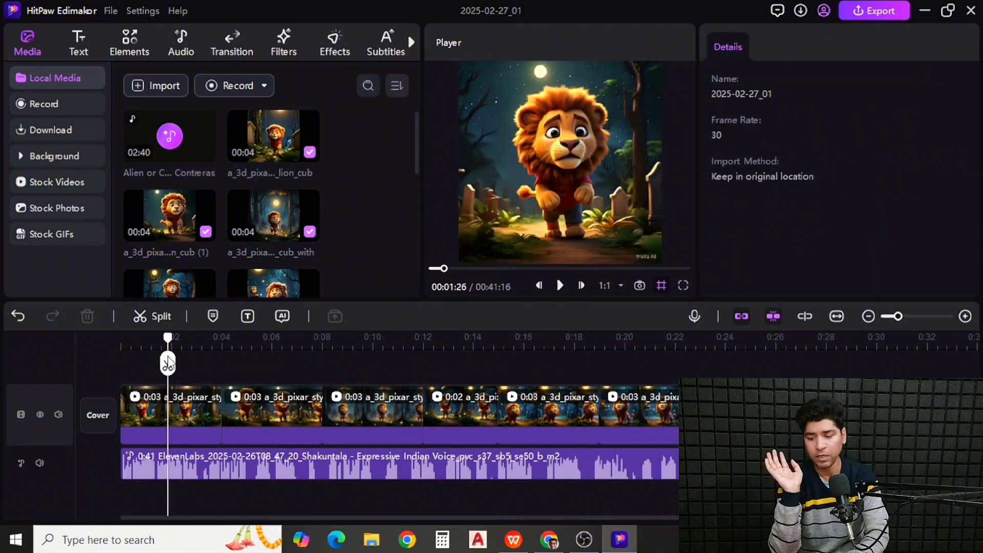
left_click(505, 360)
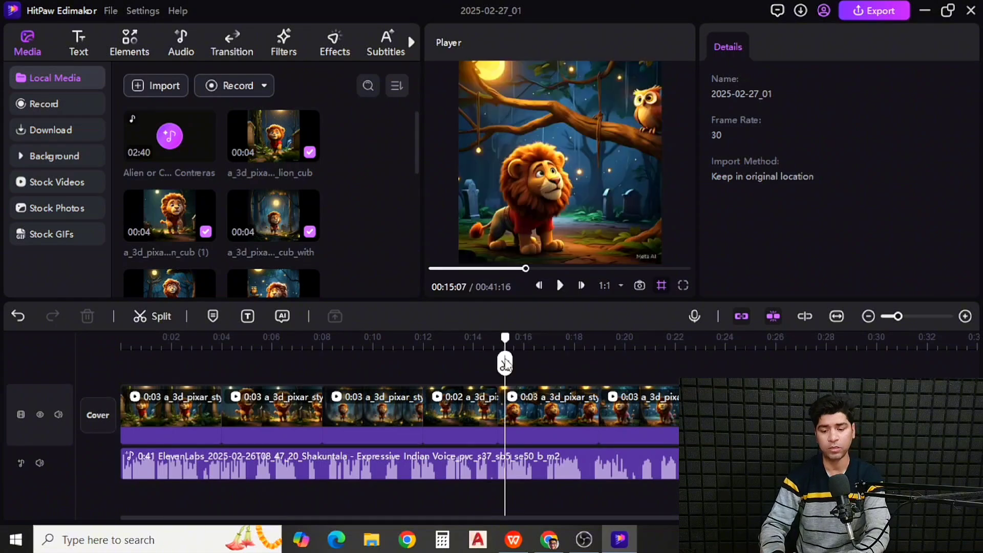
left_click(567, 358)
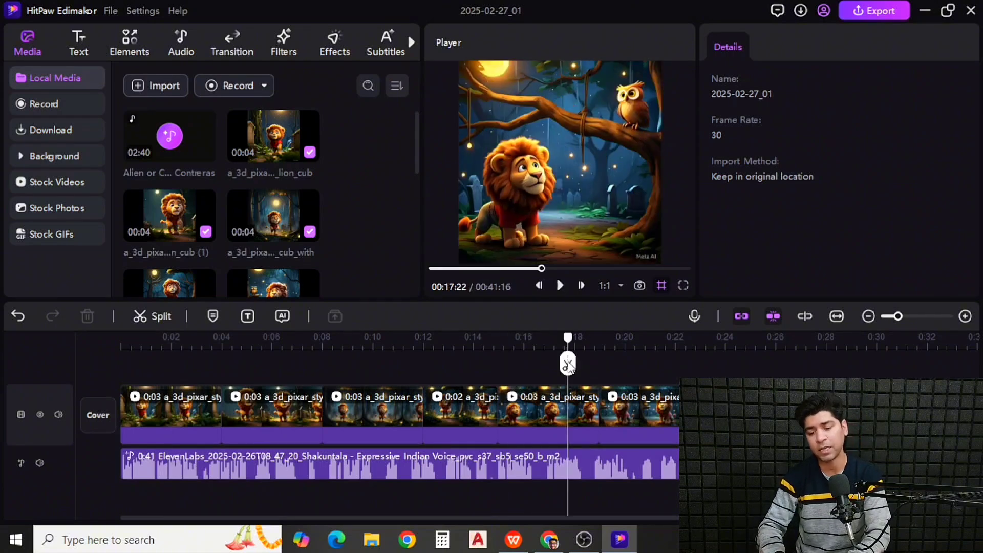
- Move the fifth clip, showing the lion and the owl on a branch, earlier in the video track
left_click(544, 411)
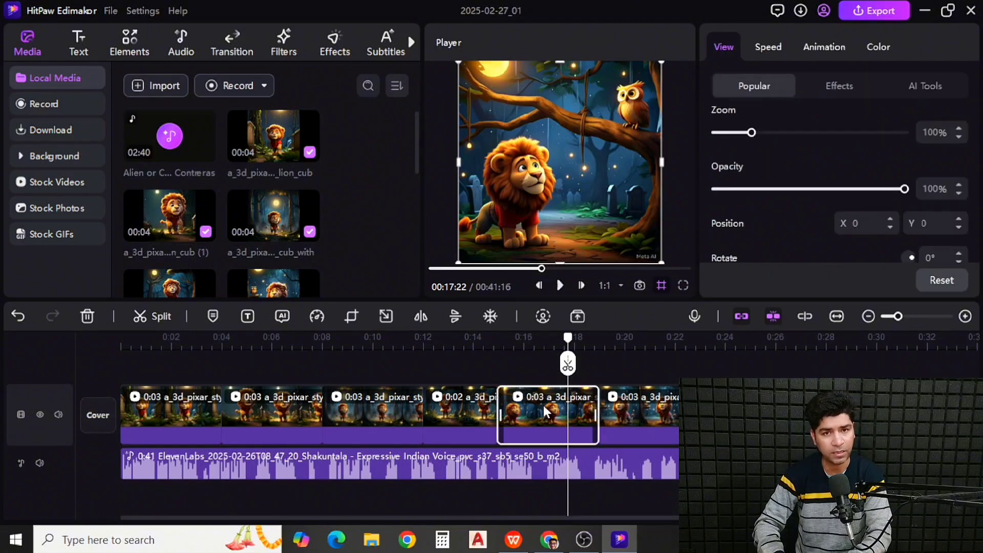
left_click_drag(543, 404, 265, 402)
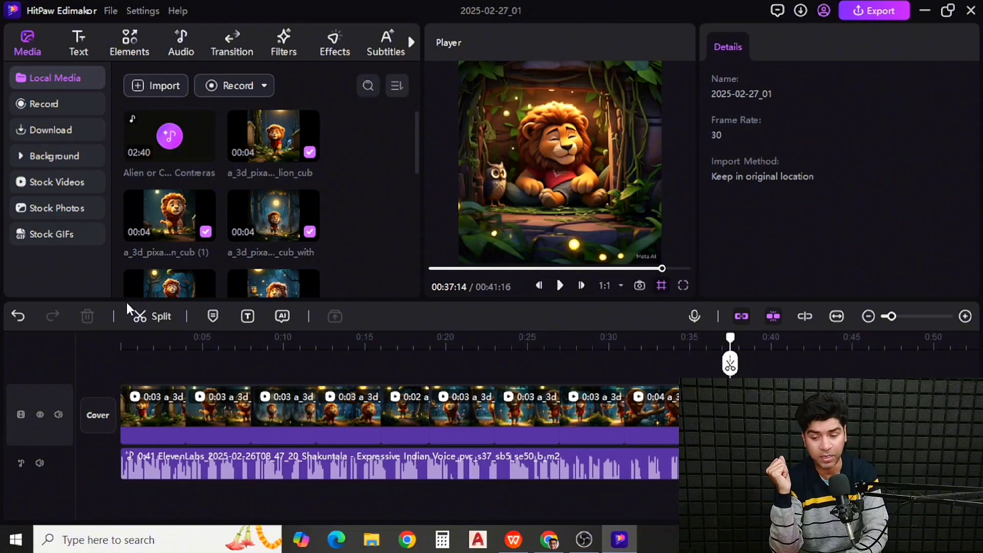
- Add the "Alien or Cake" background music beneath the voiceover at the start of the timeline and play the opening seconds
left_click(155, 86)
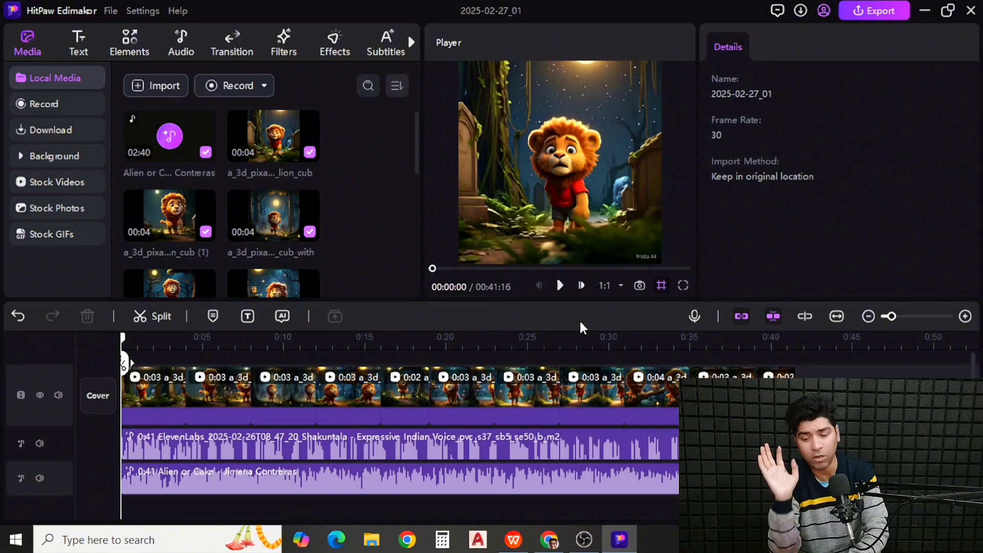
left_click(559, 285)
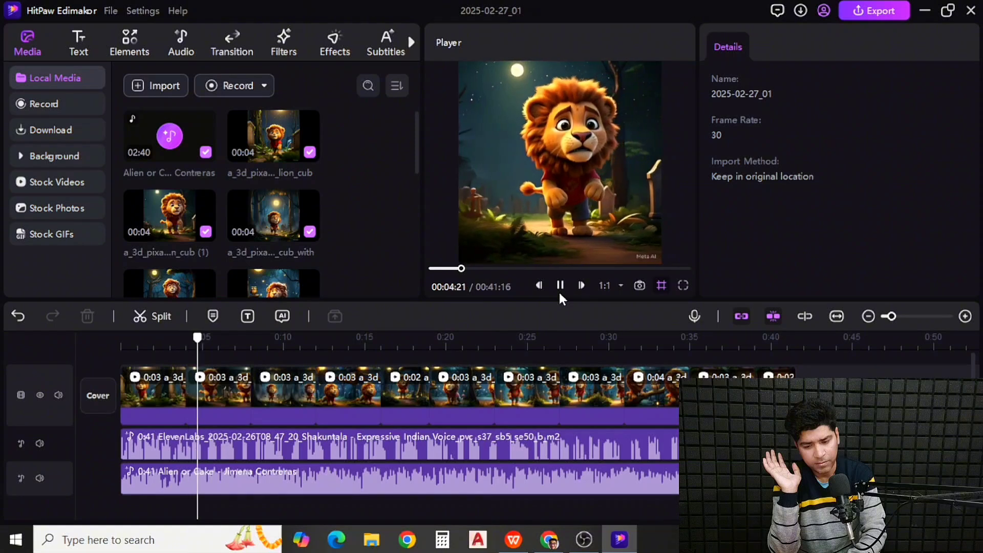
left_click(559, 293)
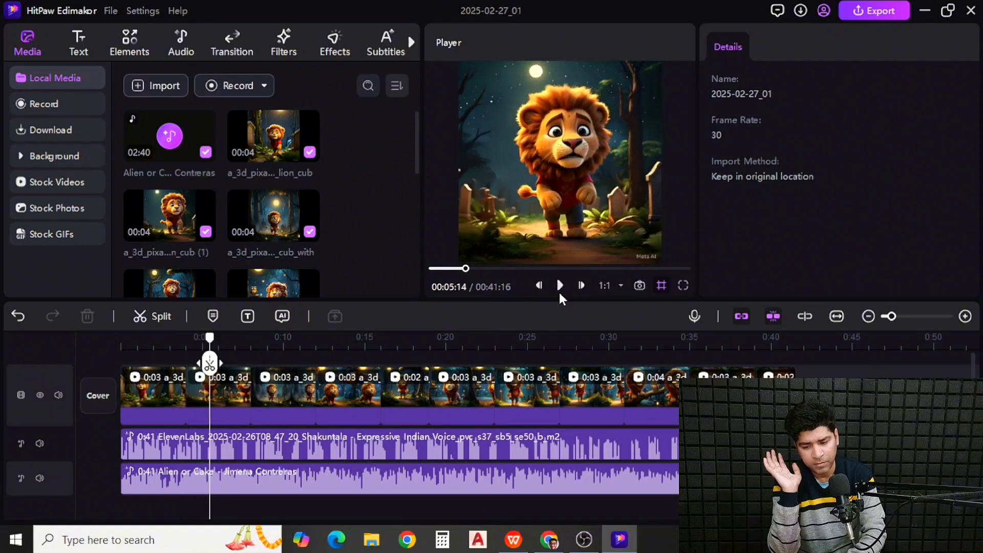
- Lower the background music's volume to 30% and play part of the video to check the balance with the voiceover
left_click(453, 472)
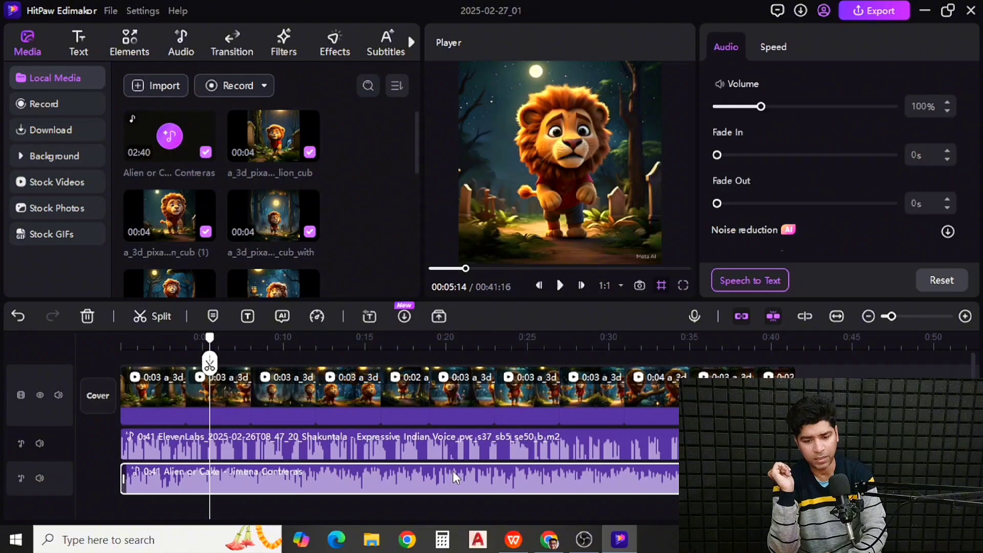
left_click_drag(760, 107, 730, 109)
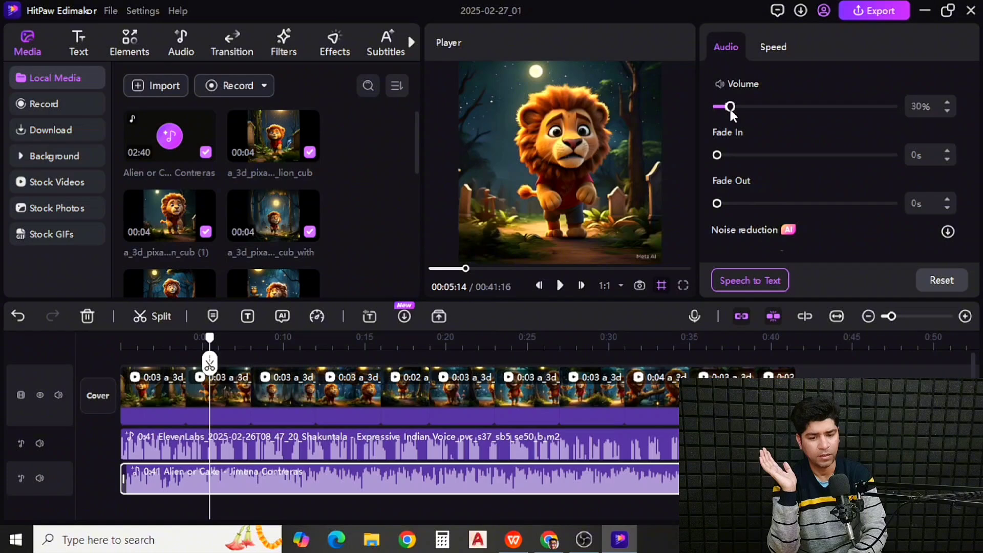
left_click(181, 357)
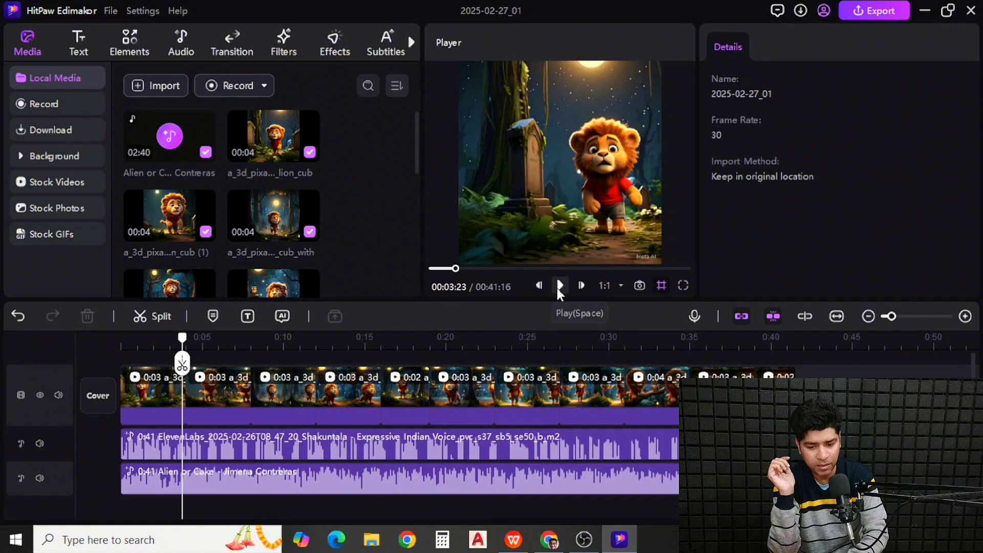
left_click(557, 289)
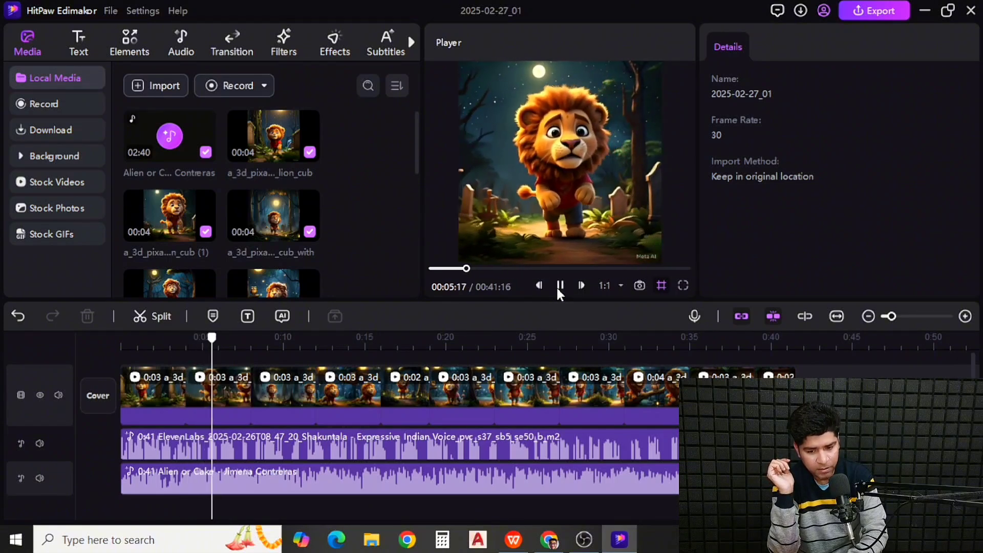
left_click(559, 285)
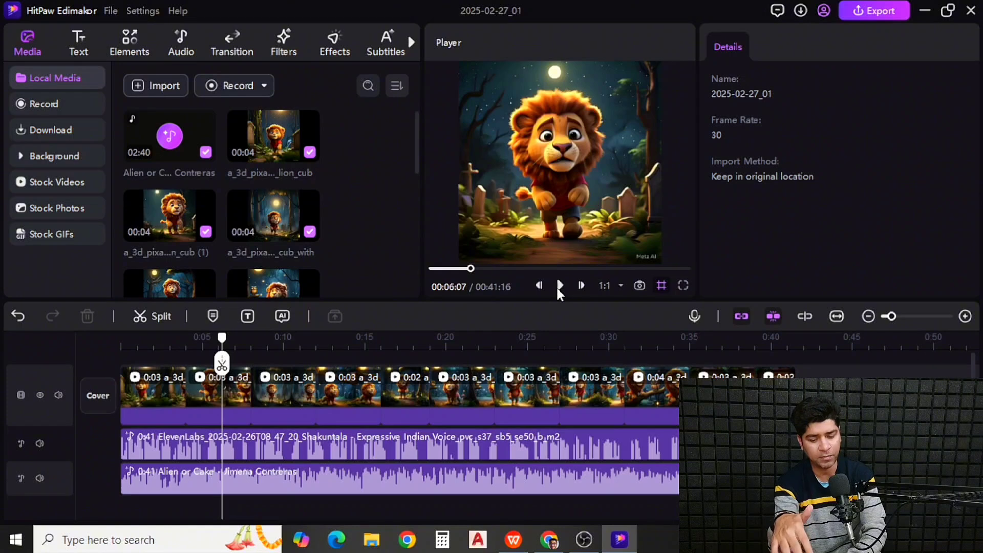
- Export the edited lion story video
left_click(864, 10)
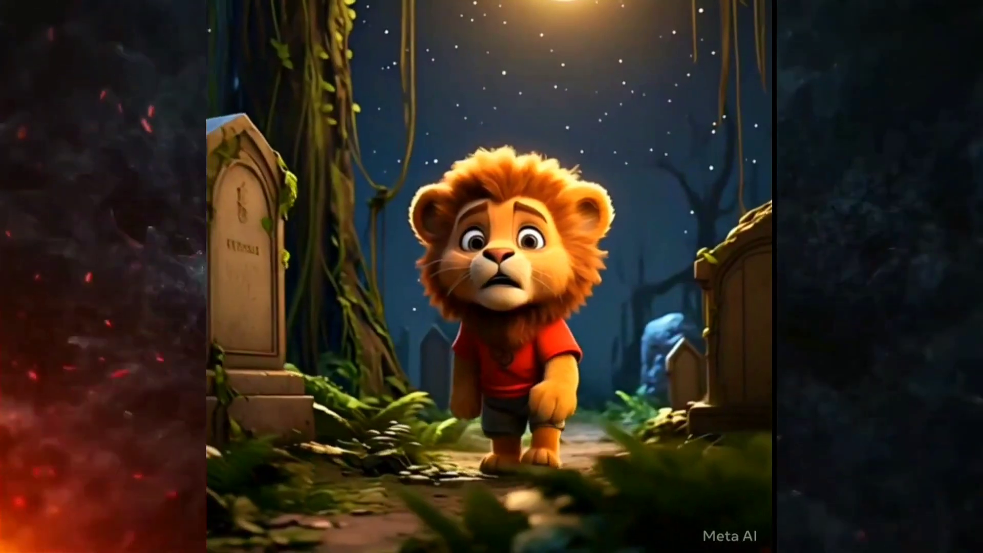